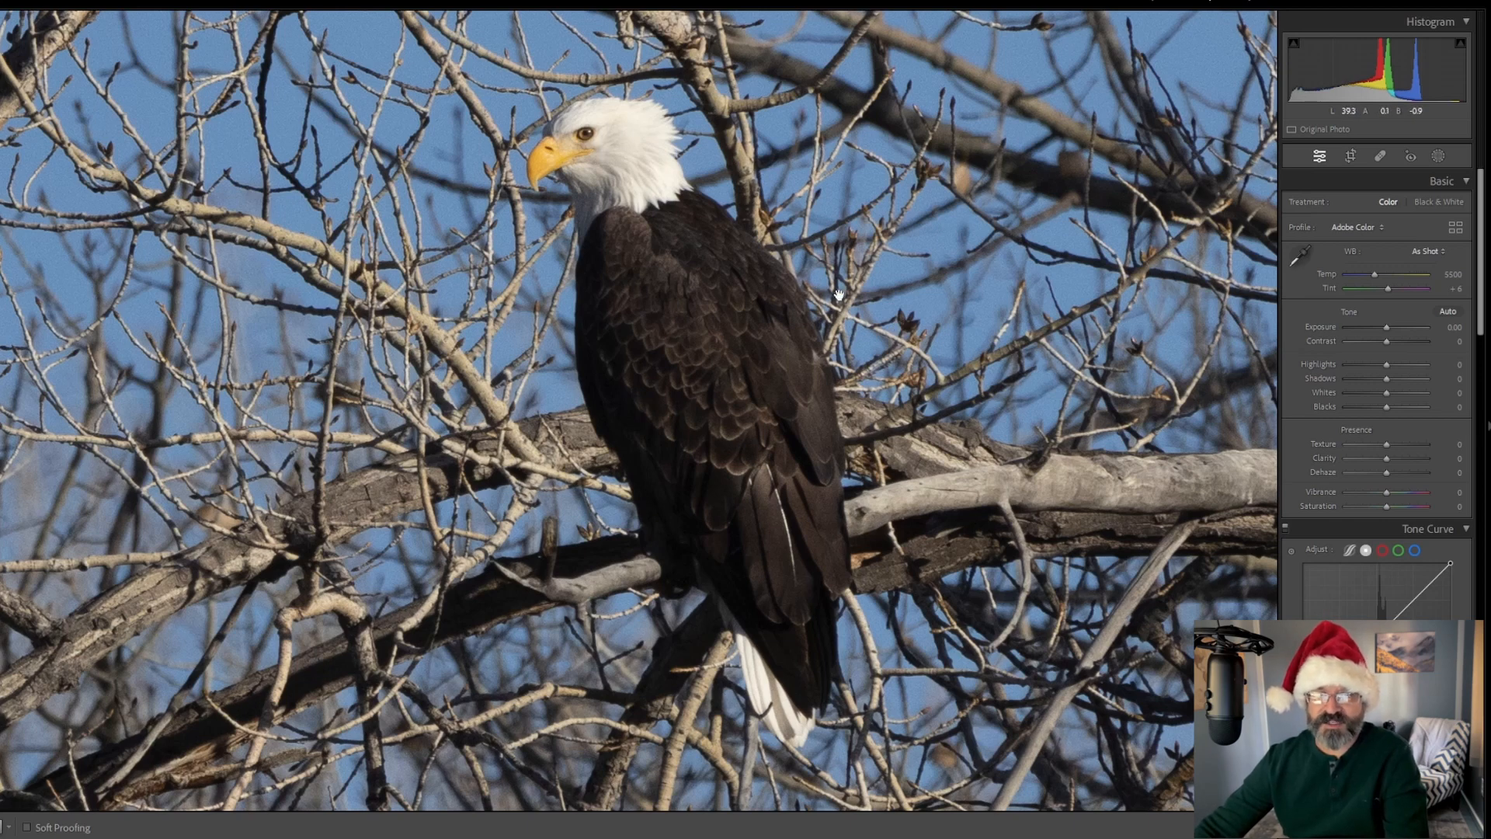
Crop the photo to a vertical frame around the eagle, trimming both sides and some of the bottom, at the original aspect ratio.
click(712, 272)
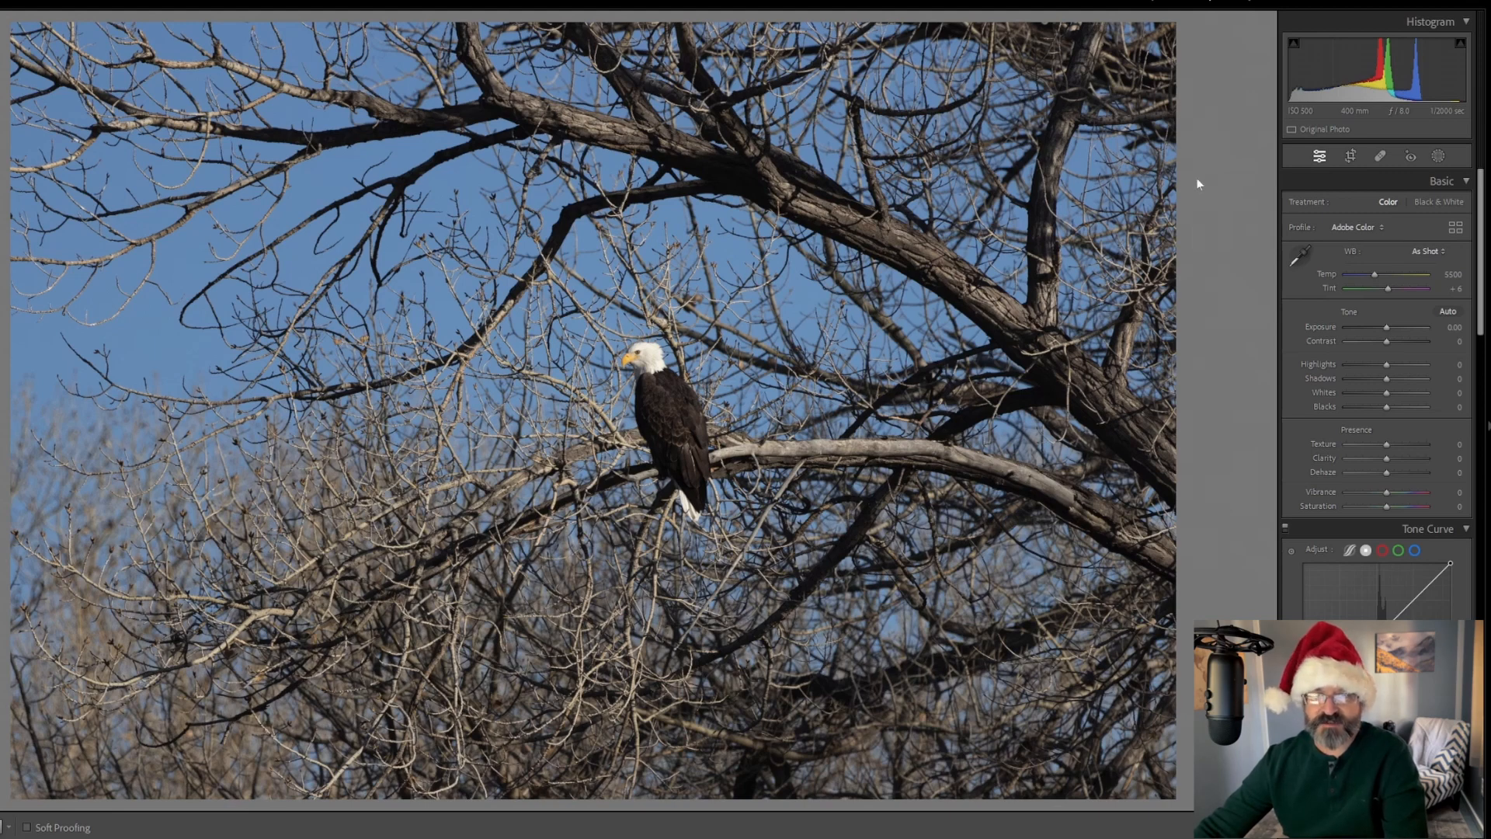
click(1346, 157)
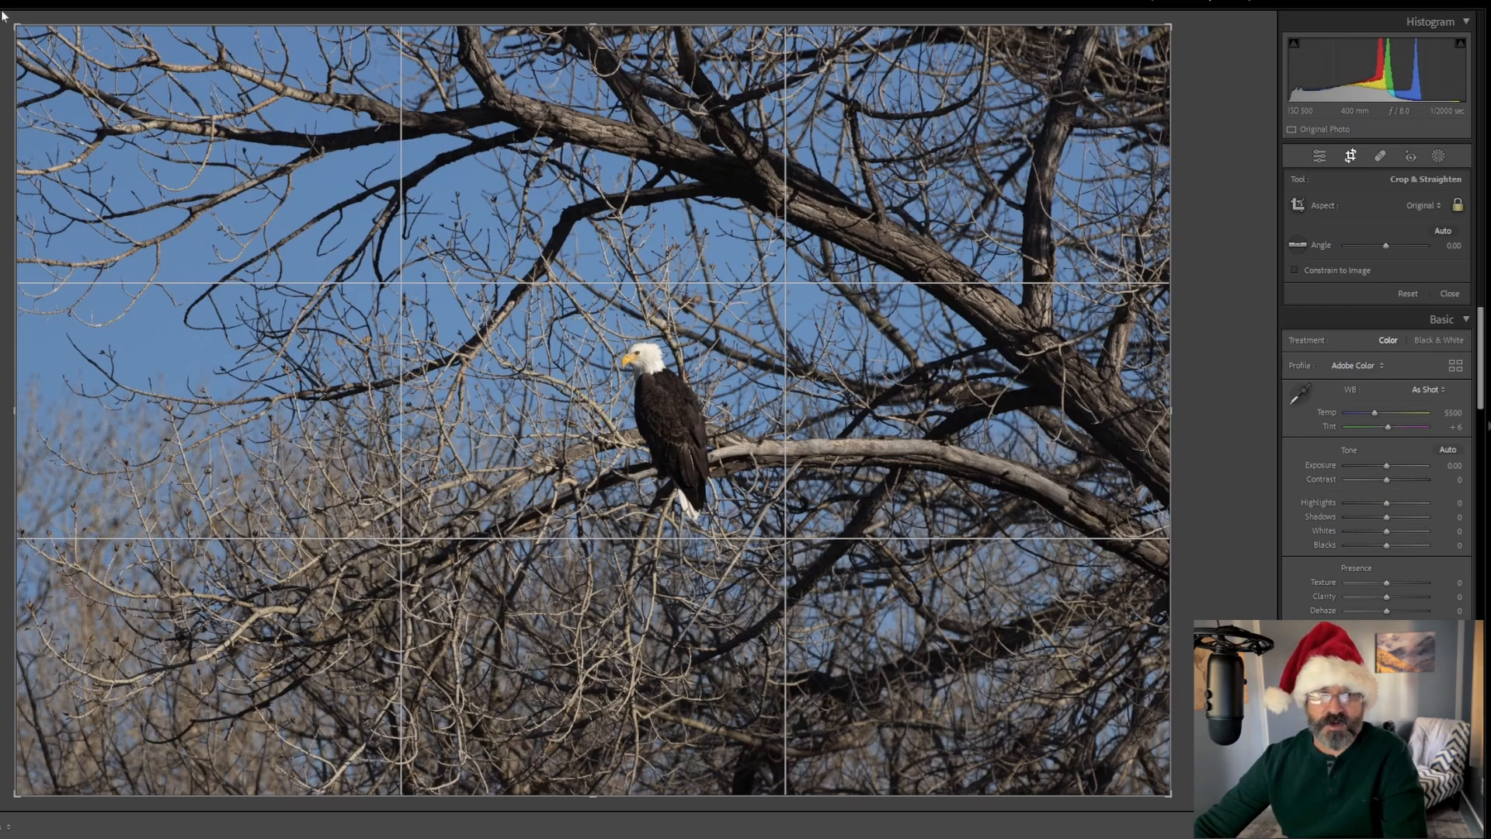
drag(17, 27, 337, 28)
drag(435, 177, 774, 172)
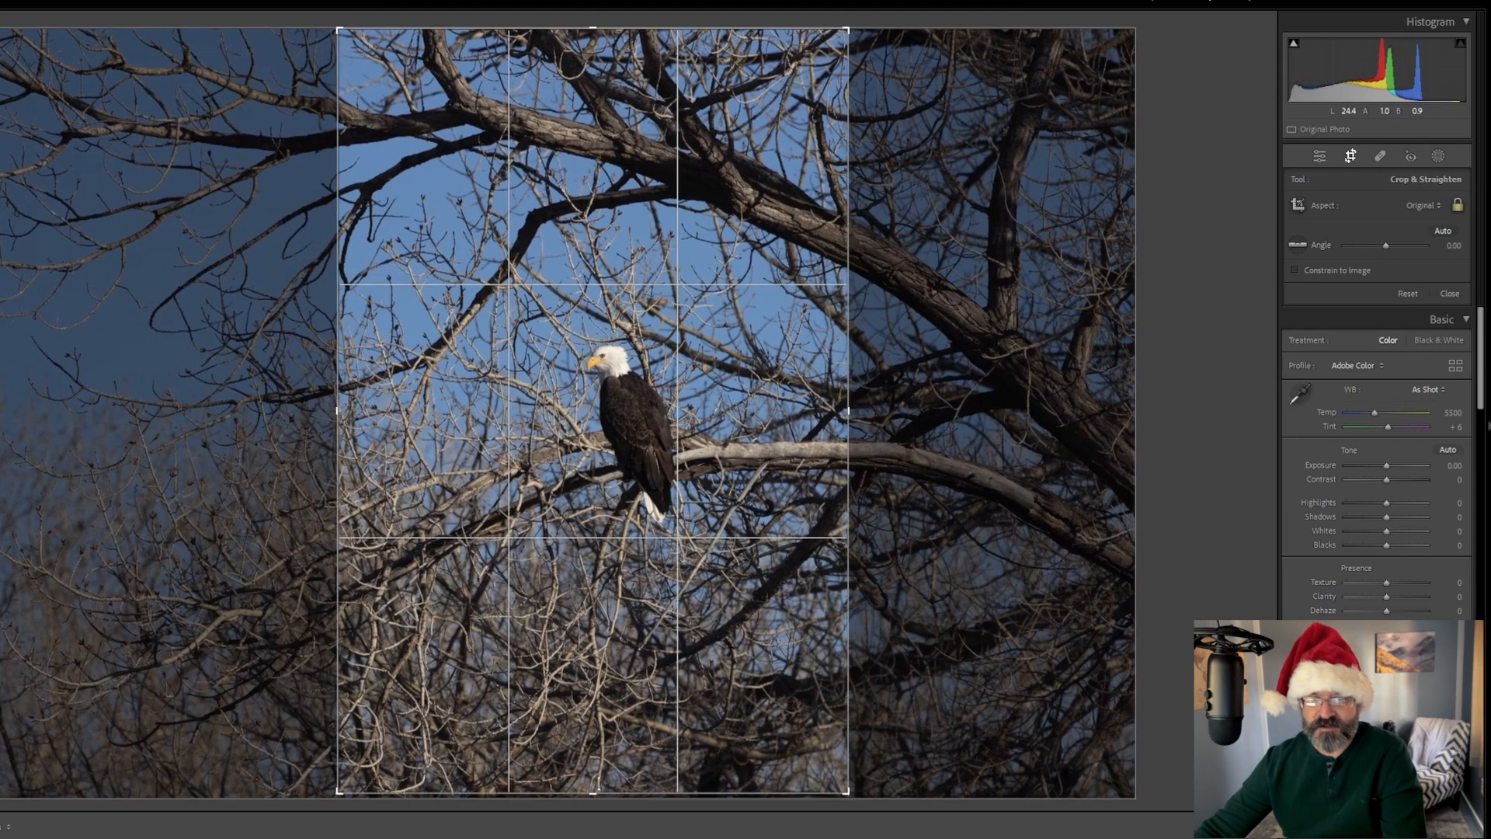
drag(599, 784, 599, 757)
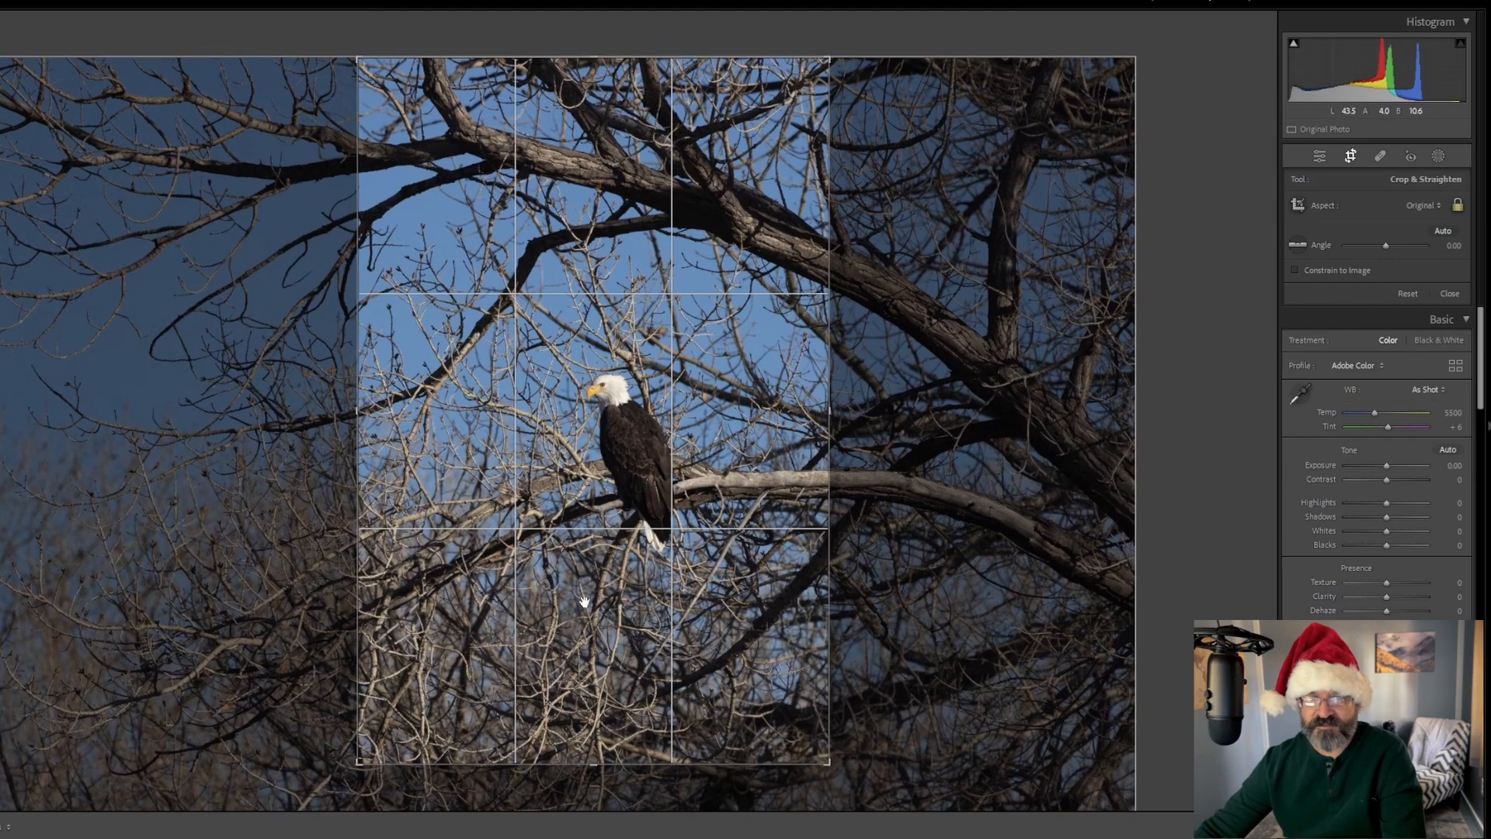
mouse_move(586, 583)
mouse_down()
mouse_move(556, 582)
mouse_move(578, 597)
mouse_up()
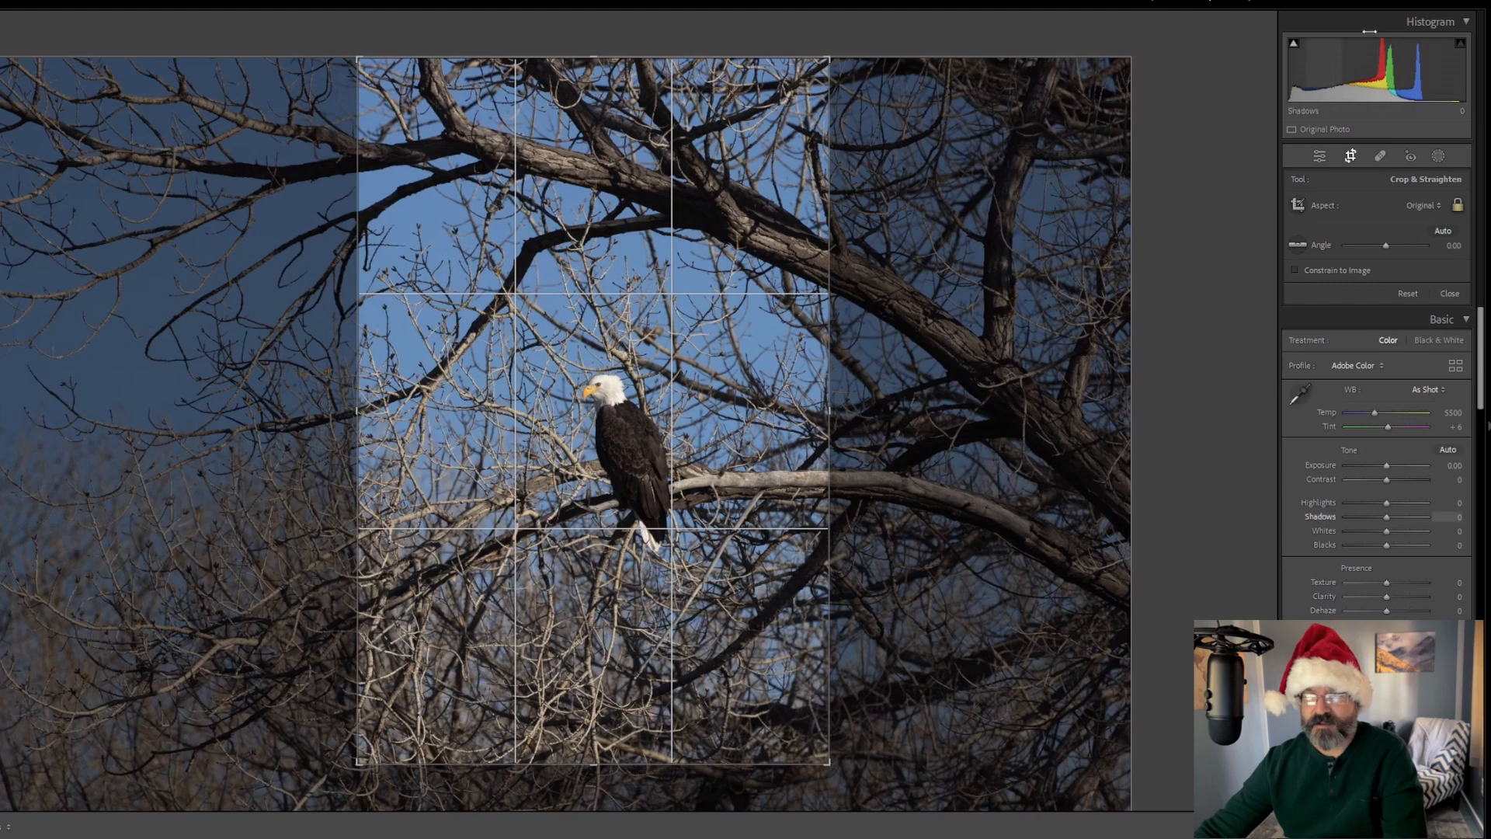
click(1348, 163)
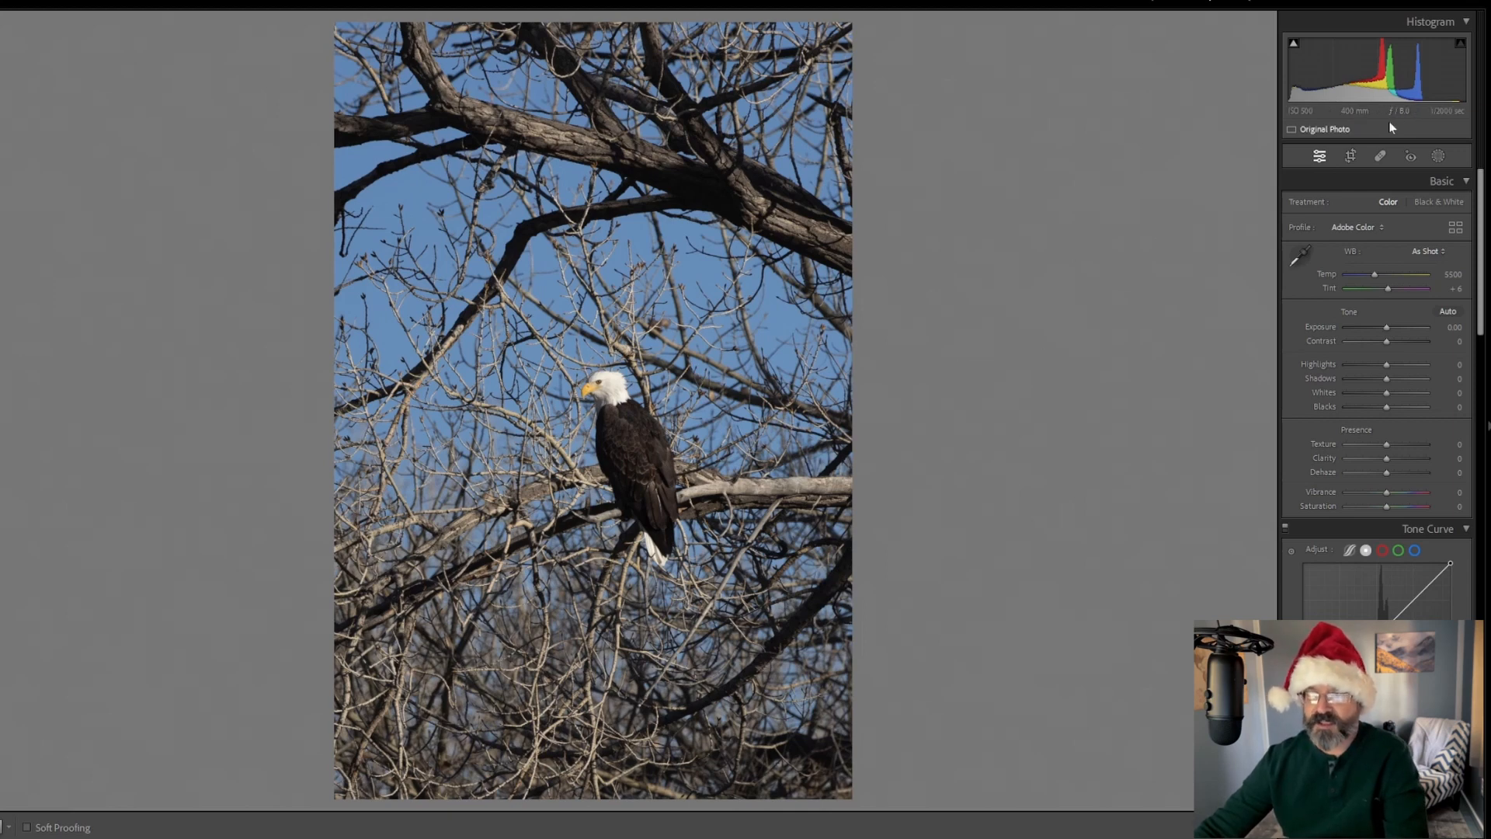
Add a wide radial gradient mask with feather 100, centred on the eagle and tilted along the branch, extending well beyond both sides of the photo.
click(1437, 157)
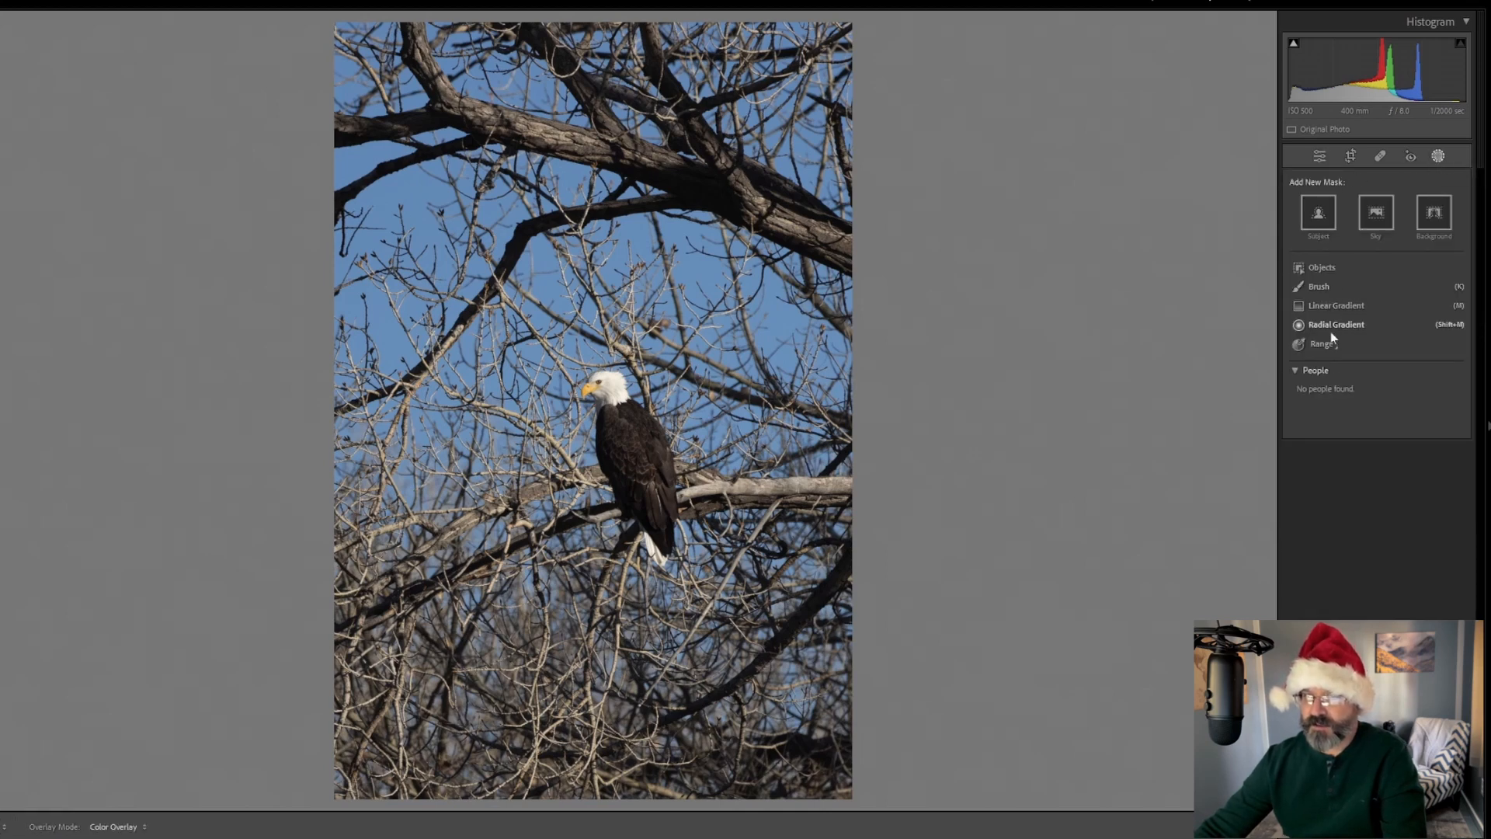
click(1330, 327)
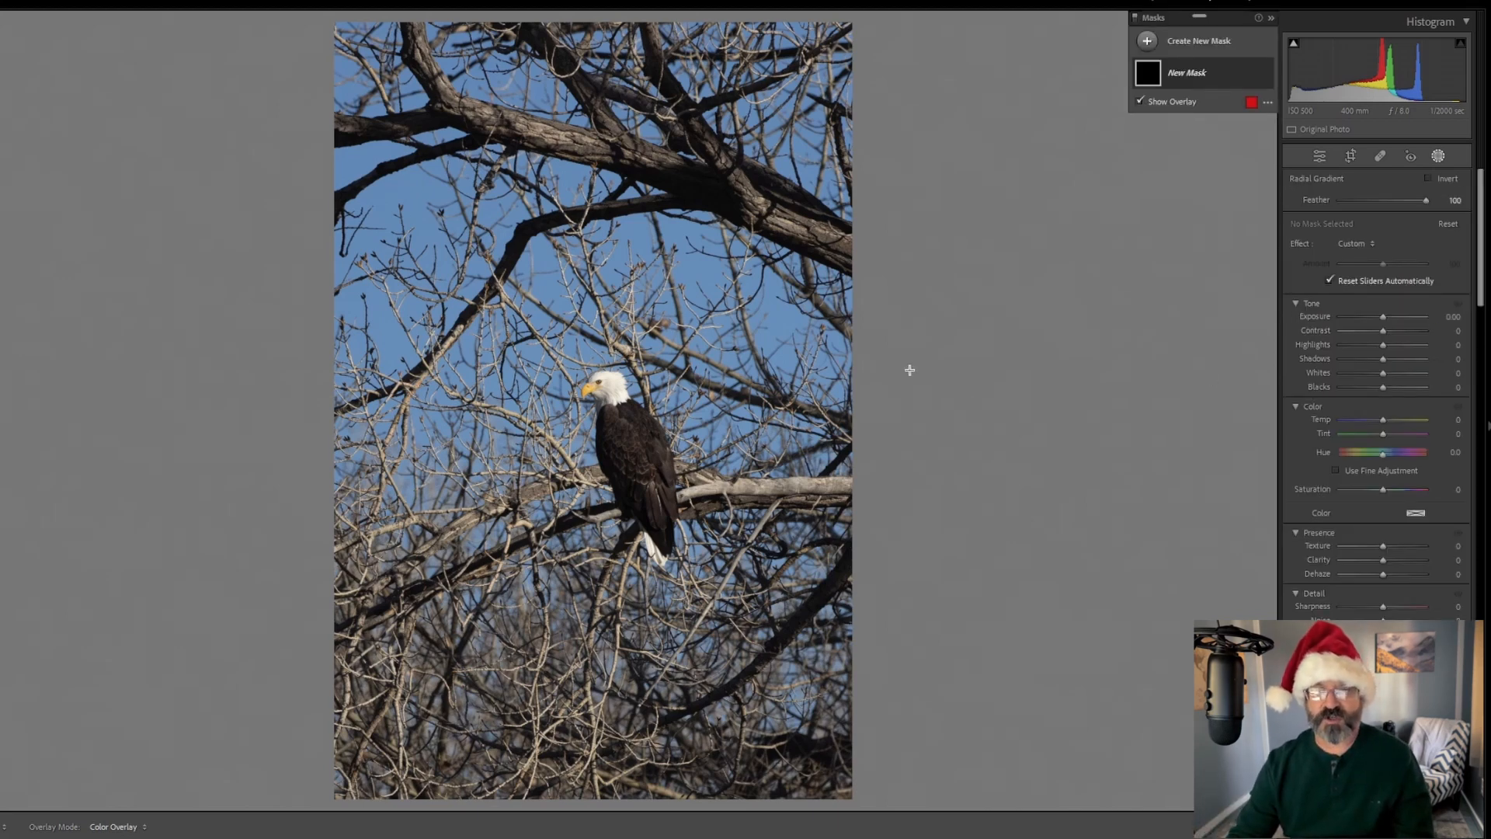
key(ctrl+minus)
key(ctrl+minus)
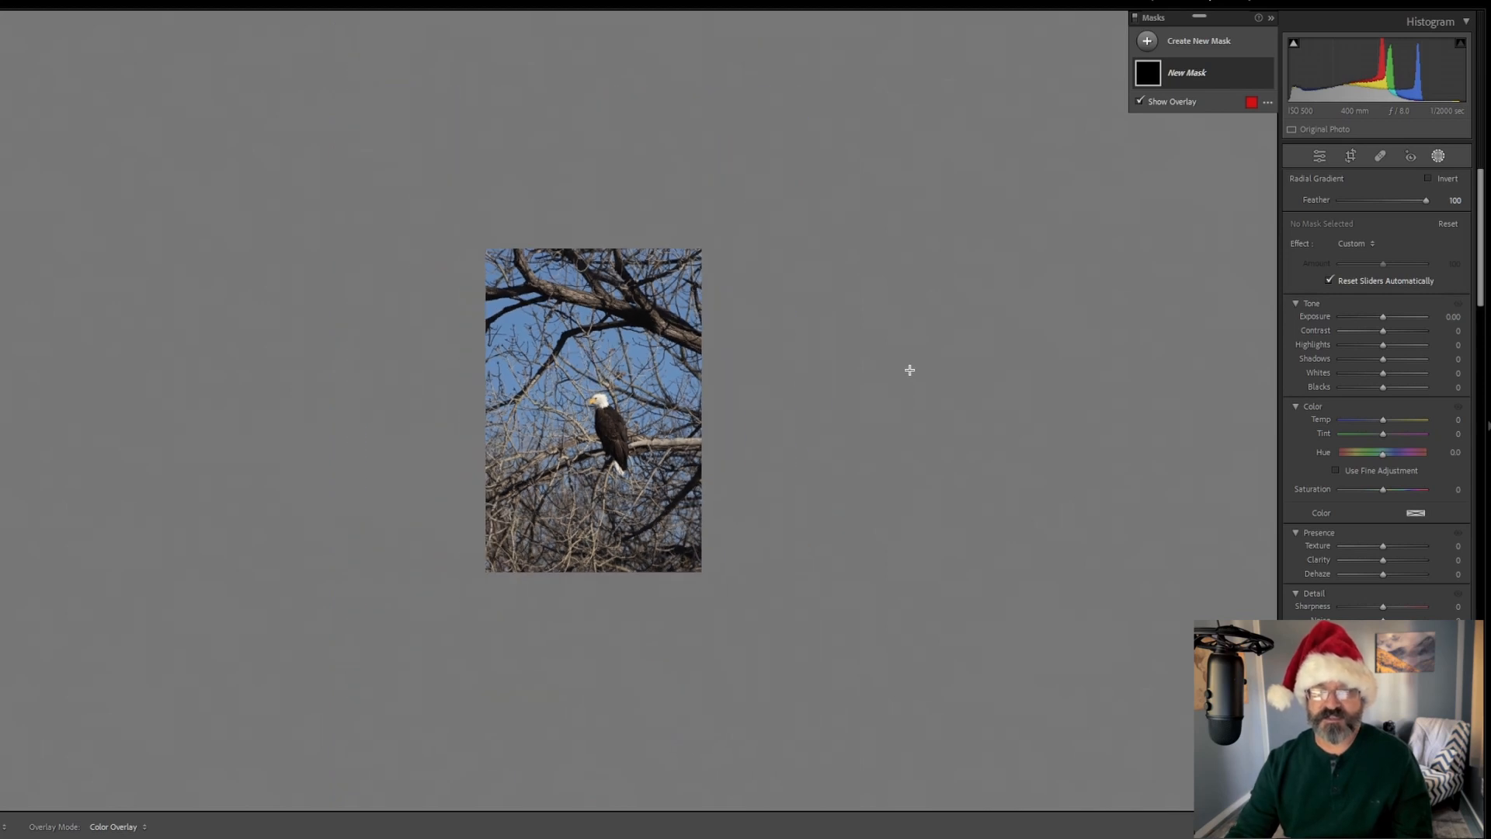
drag(374, 309, 806, 385)
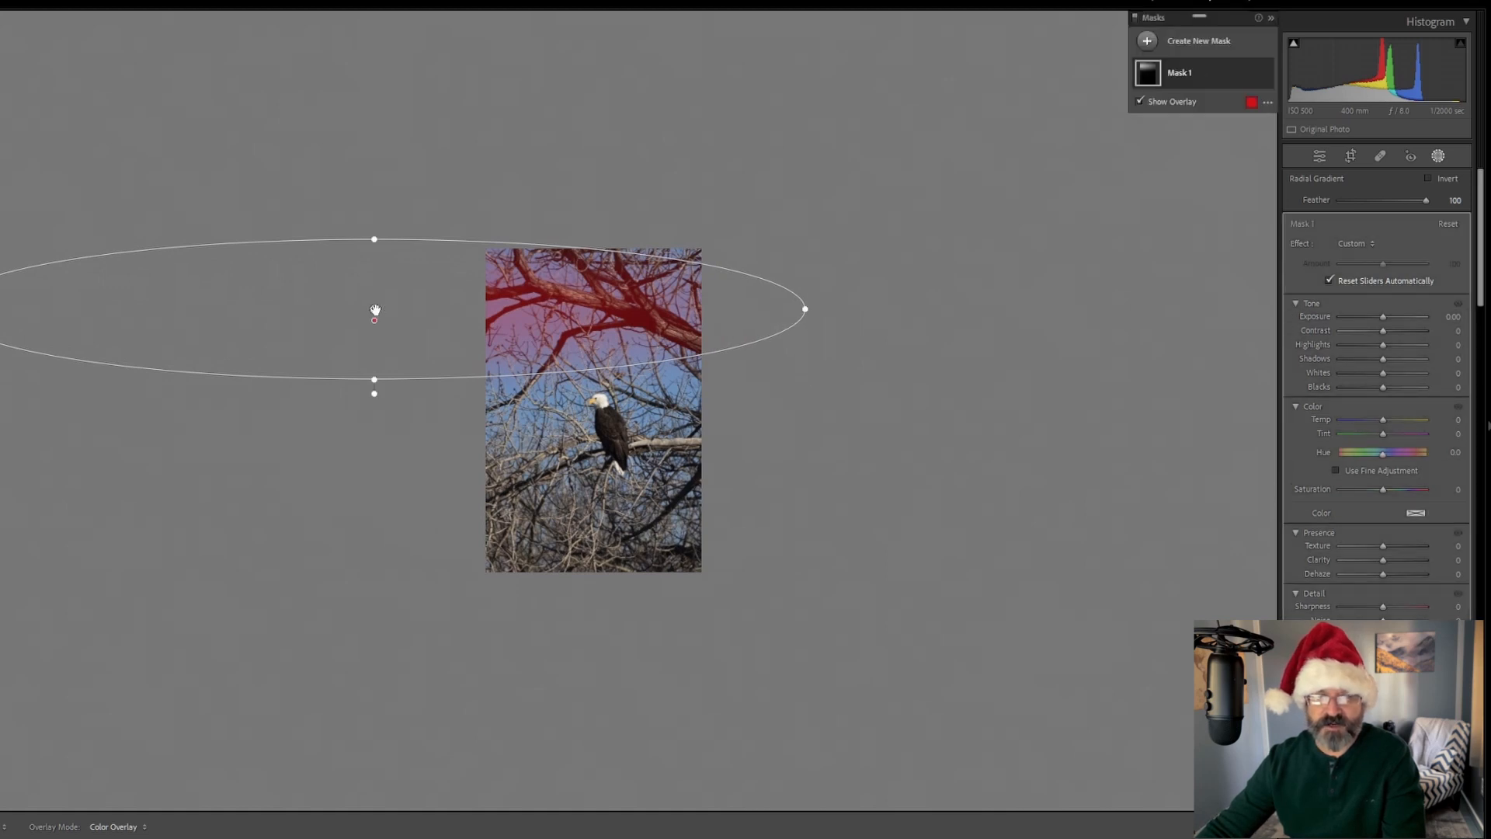
drag(375, 311, 607, 414)
drag(1023, 429, 1020, 509)
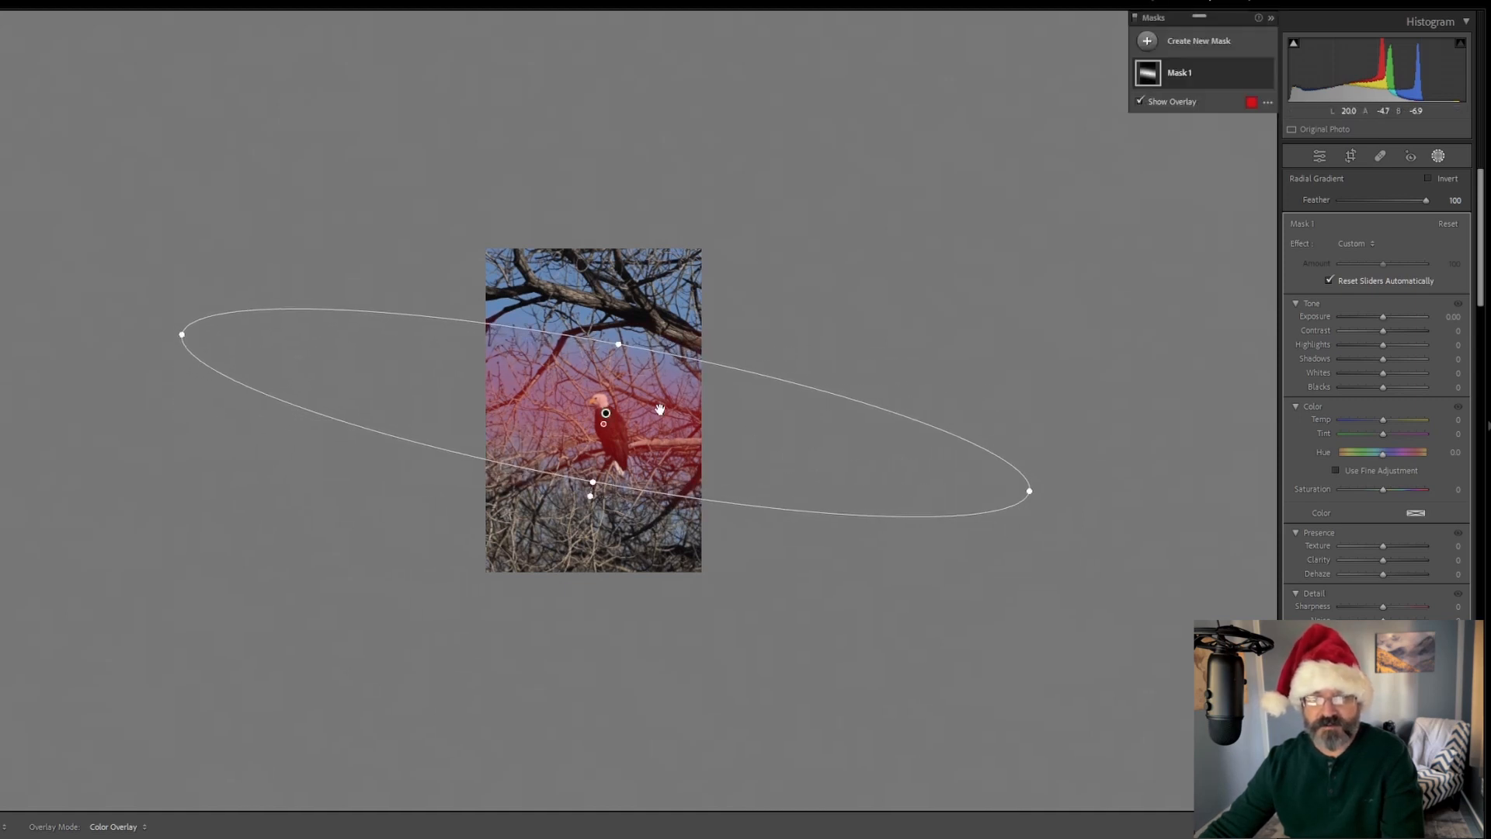
drag(606, 417, 613, 425)
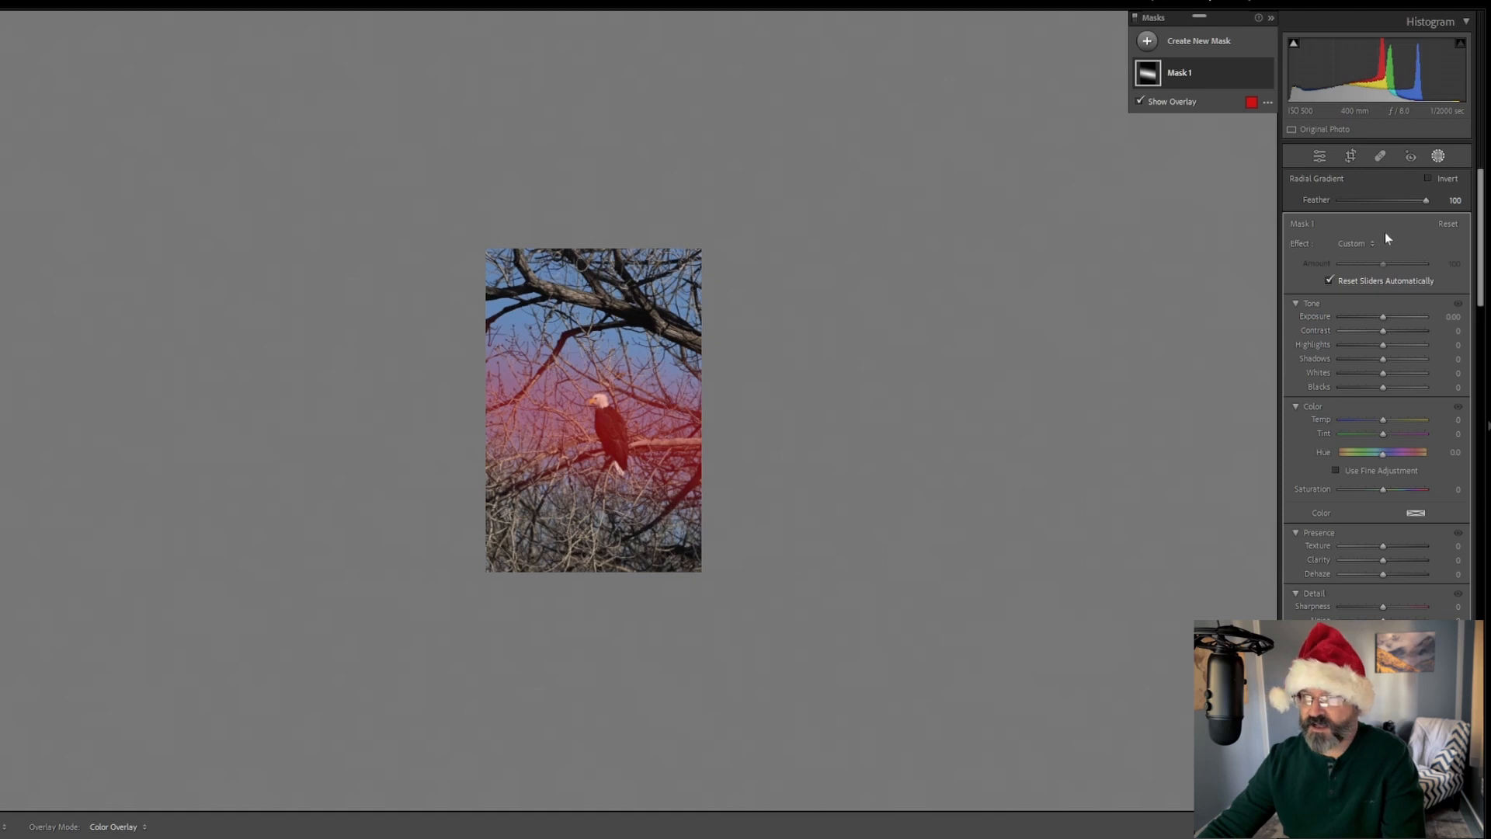
Invert the radial mask, set Exposure to -0.37, Texture to -85, Clarity to -3 and Dehaze to -4, and shift the ellipse slightly down.
click(1428, 180)
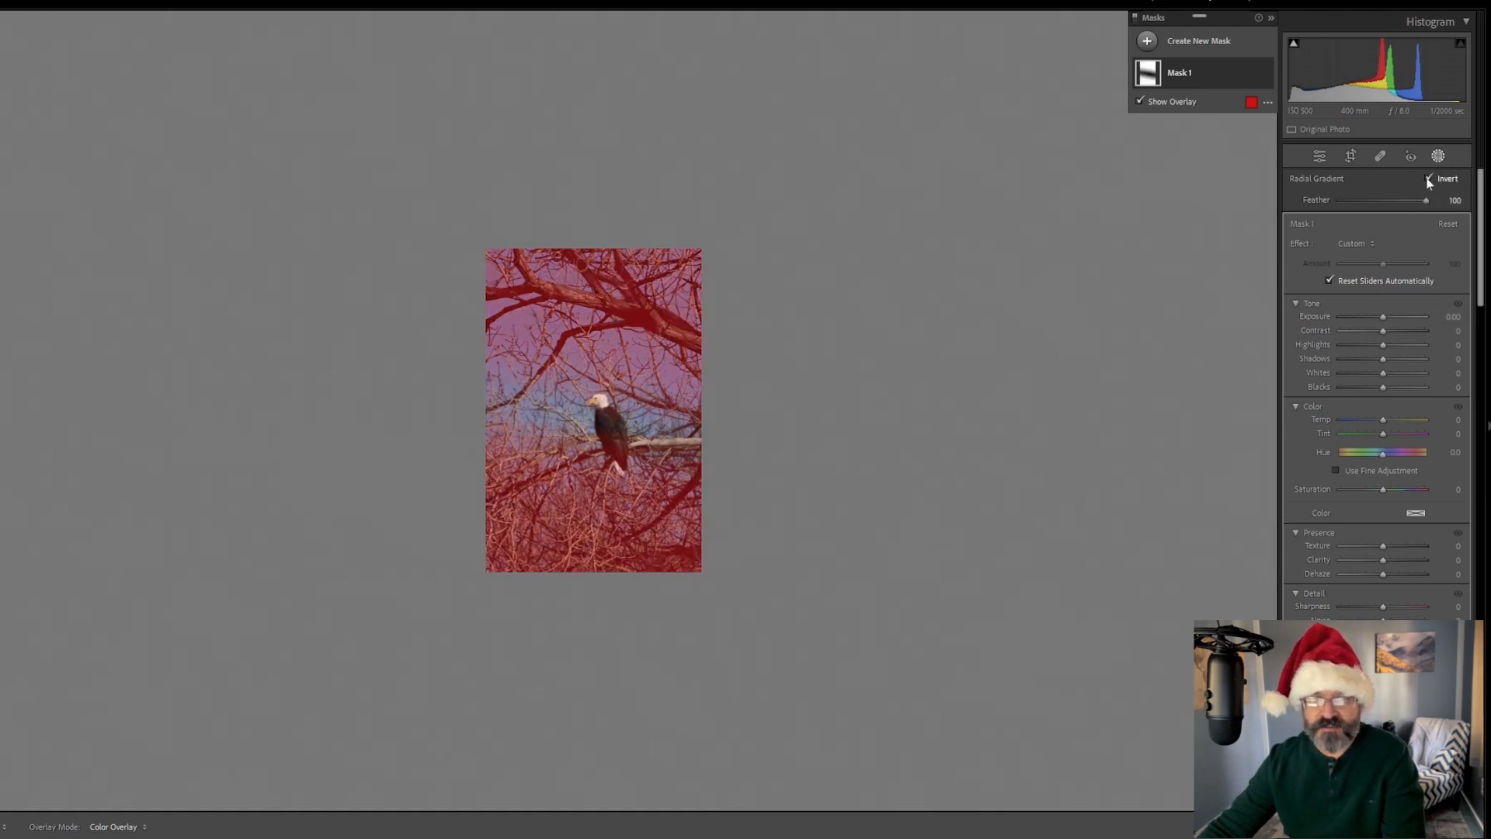
drag(1383, 318, 1380, 321)
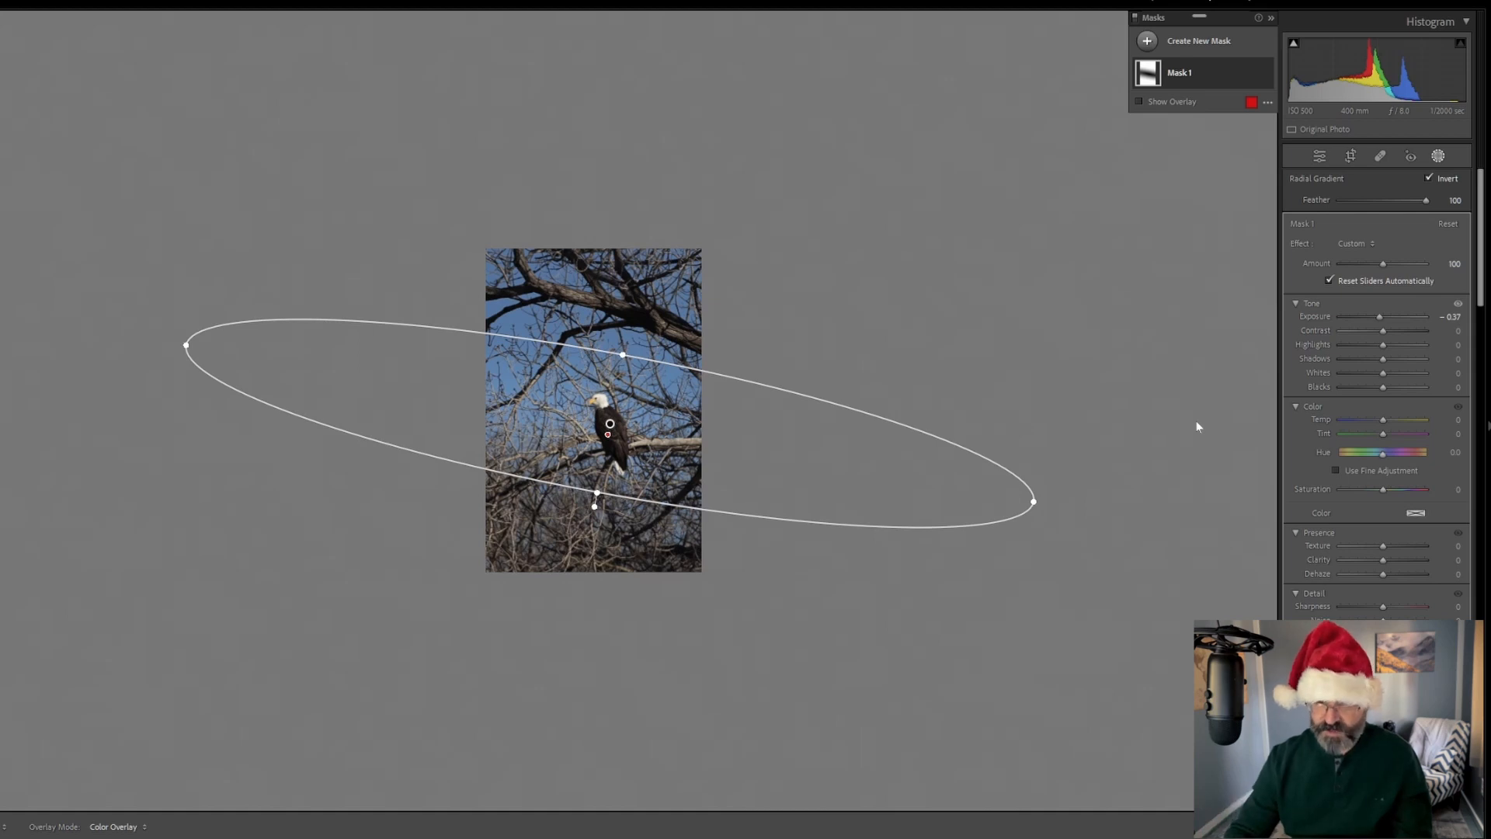
key(ctrl+equal)
key(ctrl+equal)
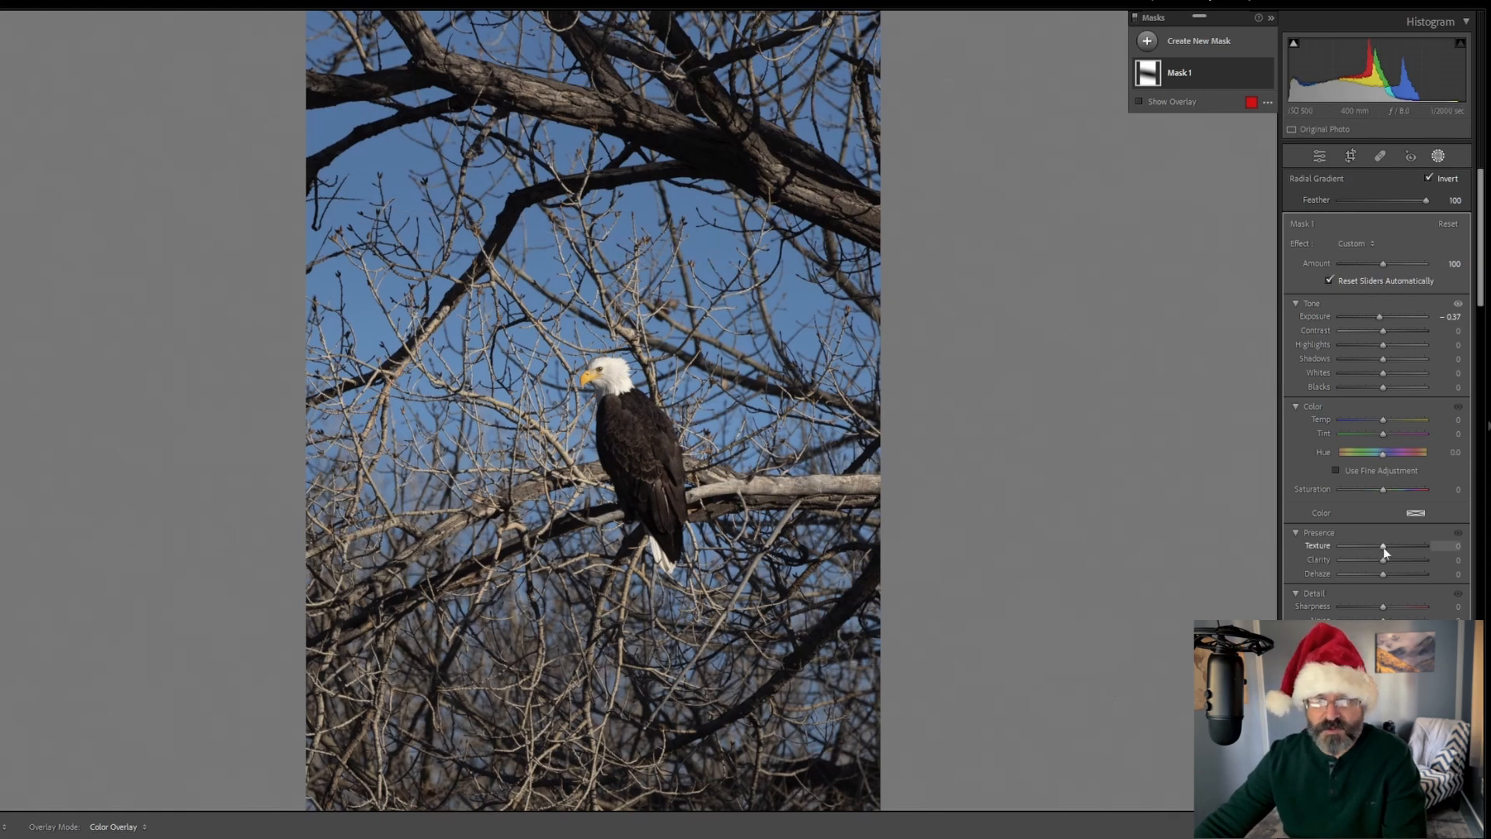
mouse_move(1385, 551)
mouse_down()
mouse_move(1330, 552)
mouse_move(1384, 559)
mouse_move(1382, 575)
mouse_up()
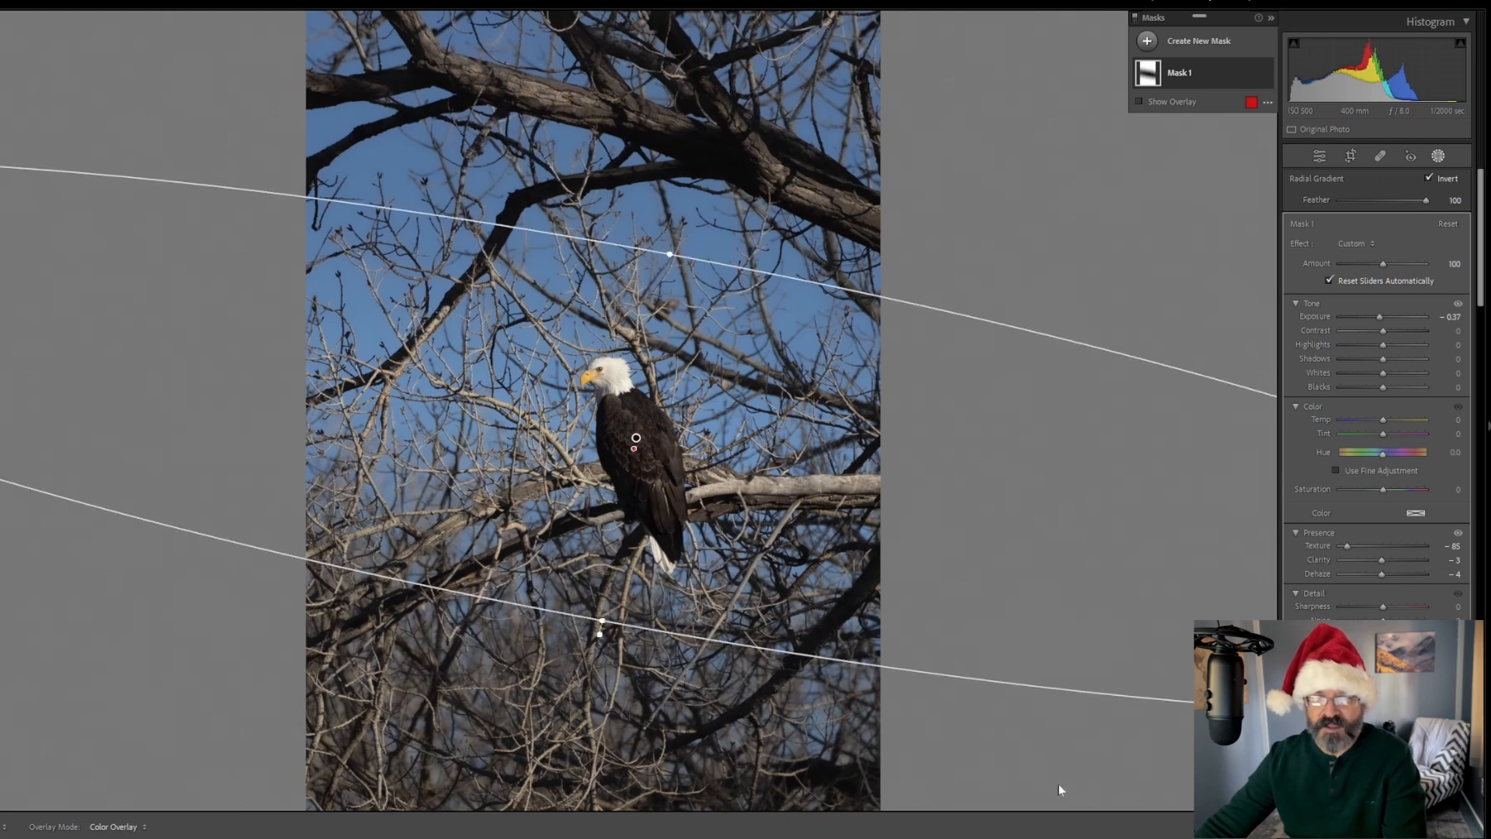
drag(636, 438, 635, 458)
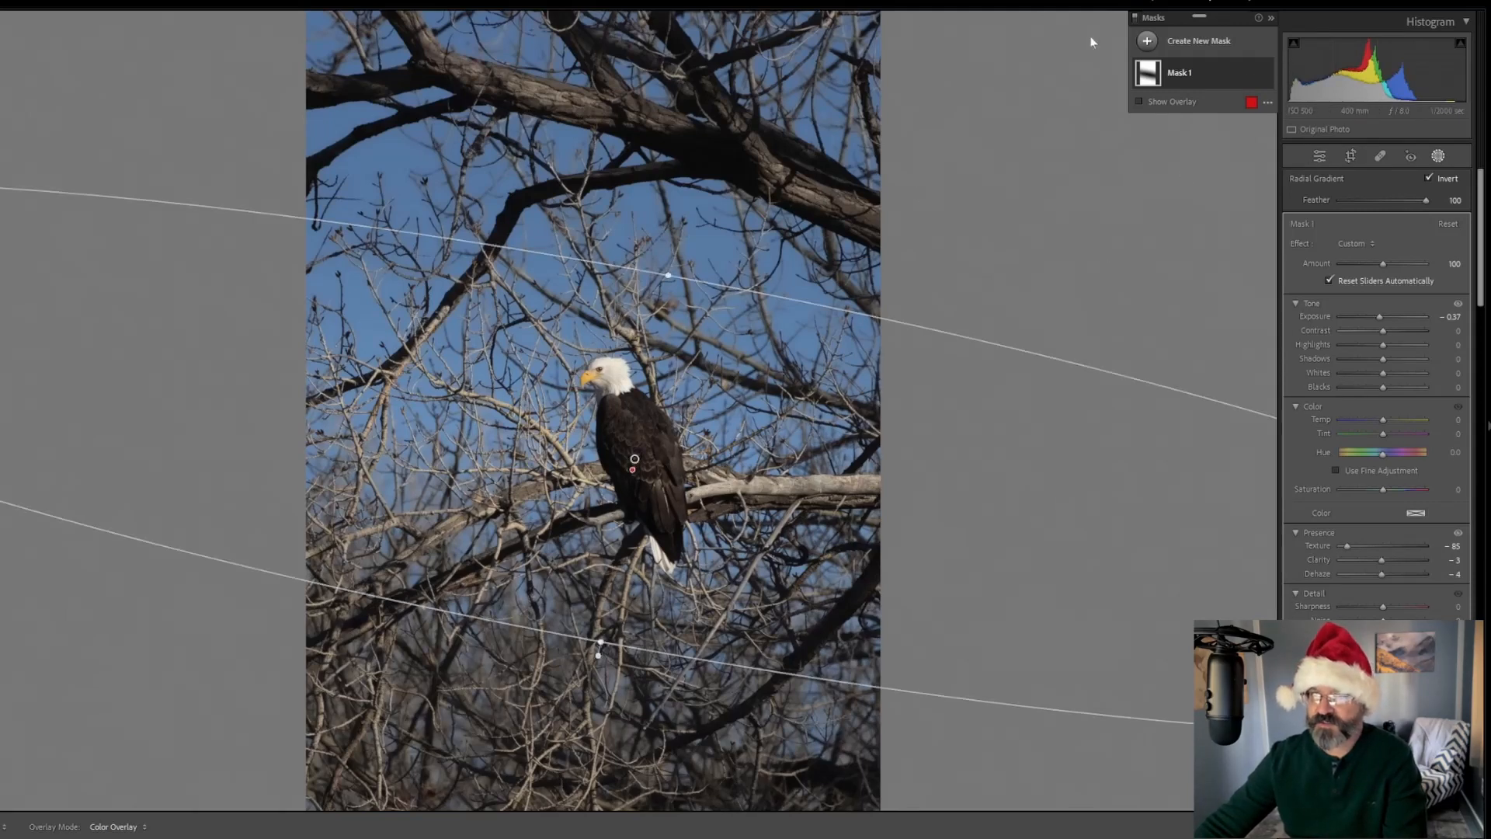
Add a linear gradient mask rising from the photo's bottom edge to just below the eagle and set its Exposure to -0.73.
key(m)
drag(626, 792, 640, 617)
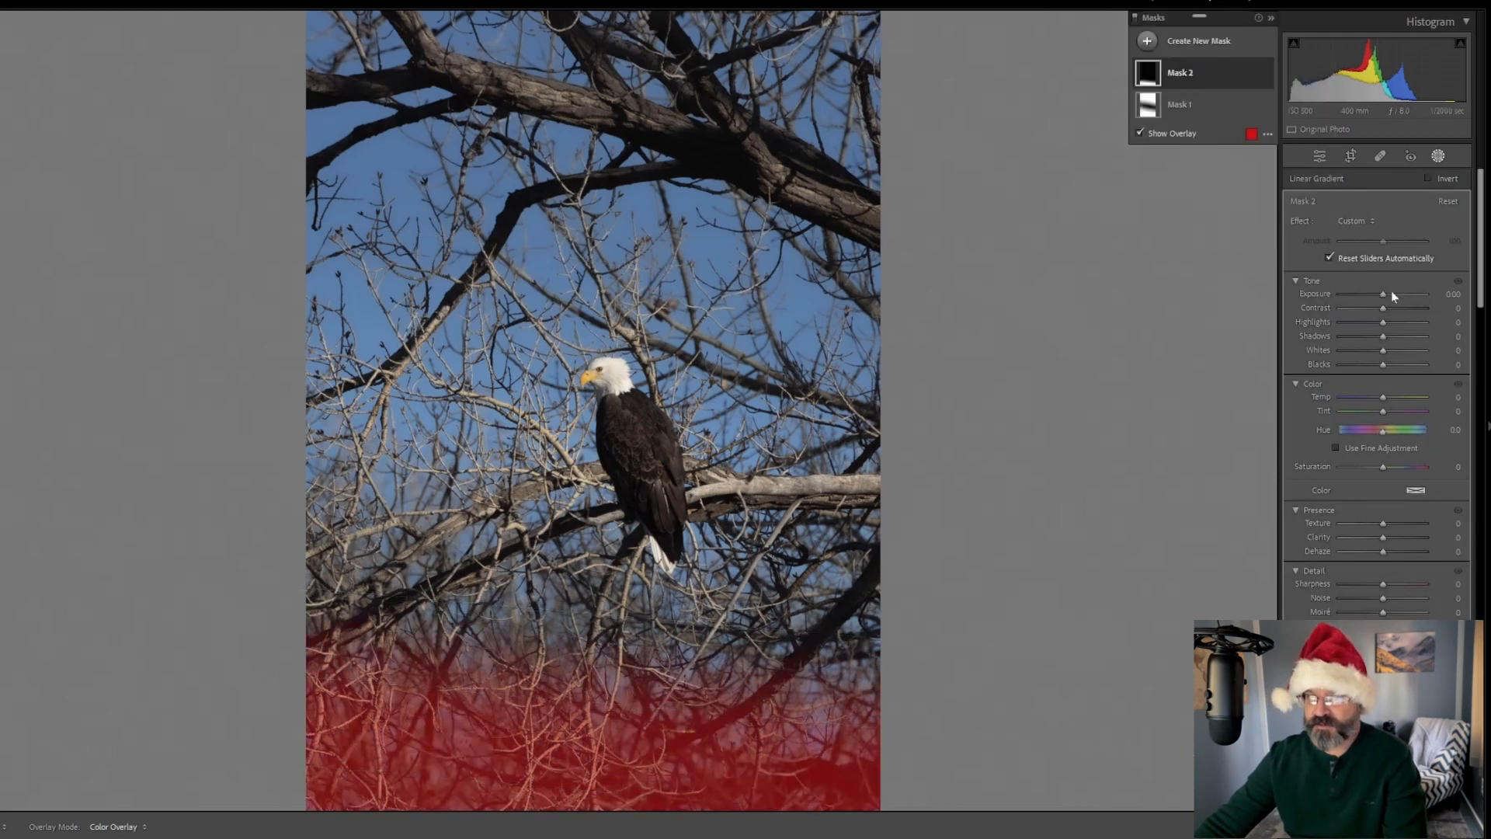
drag(1383, 295, 1372, 295)
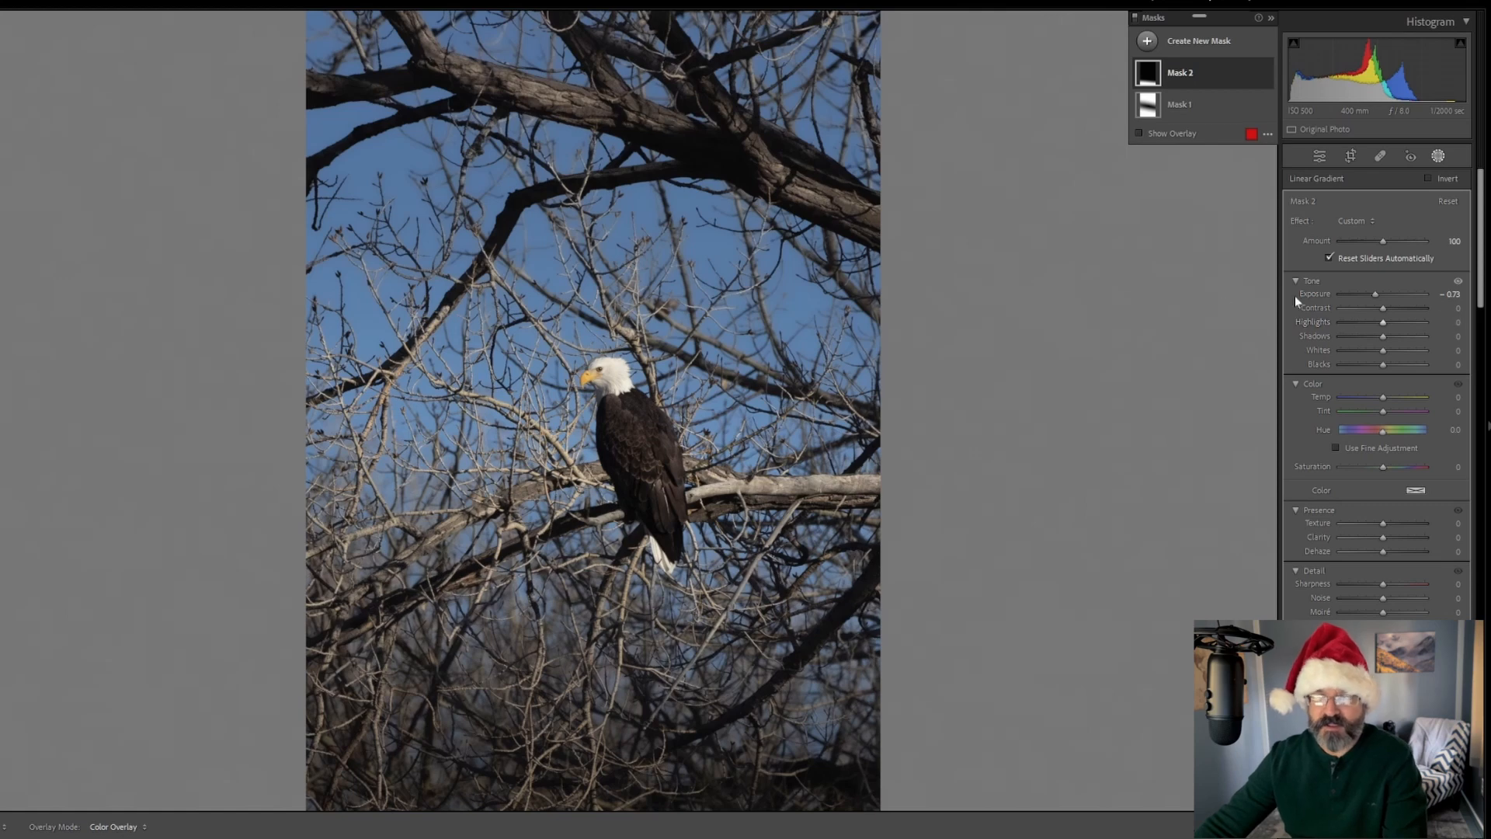
Add a Select Subject mask for the eagle and set its Texture to 35 and Clarity to 18.
click(1147, 41)
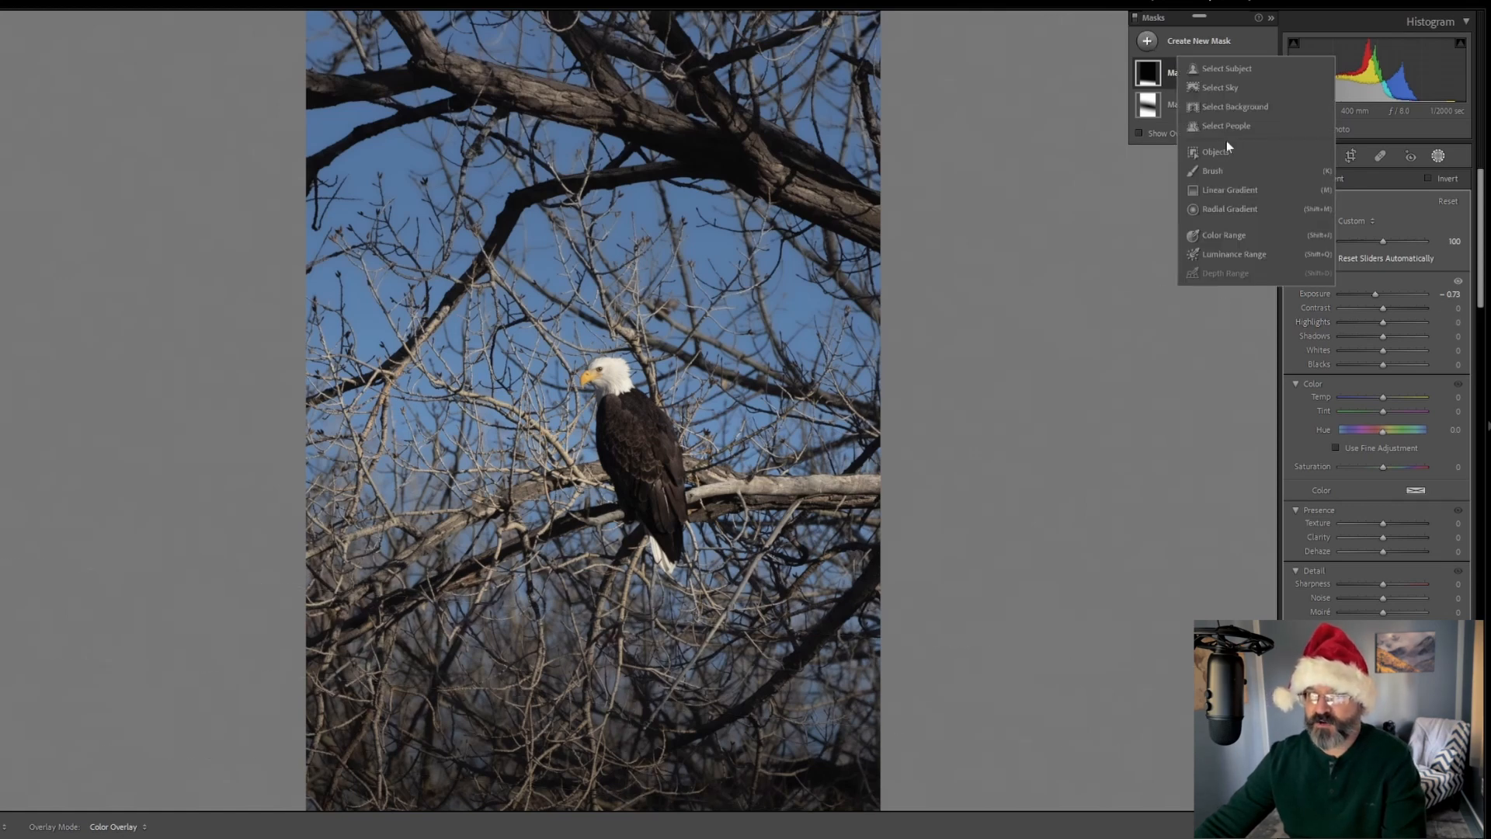
click(1222, 70)
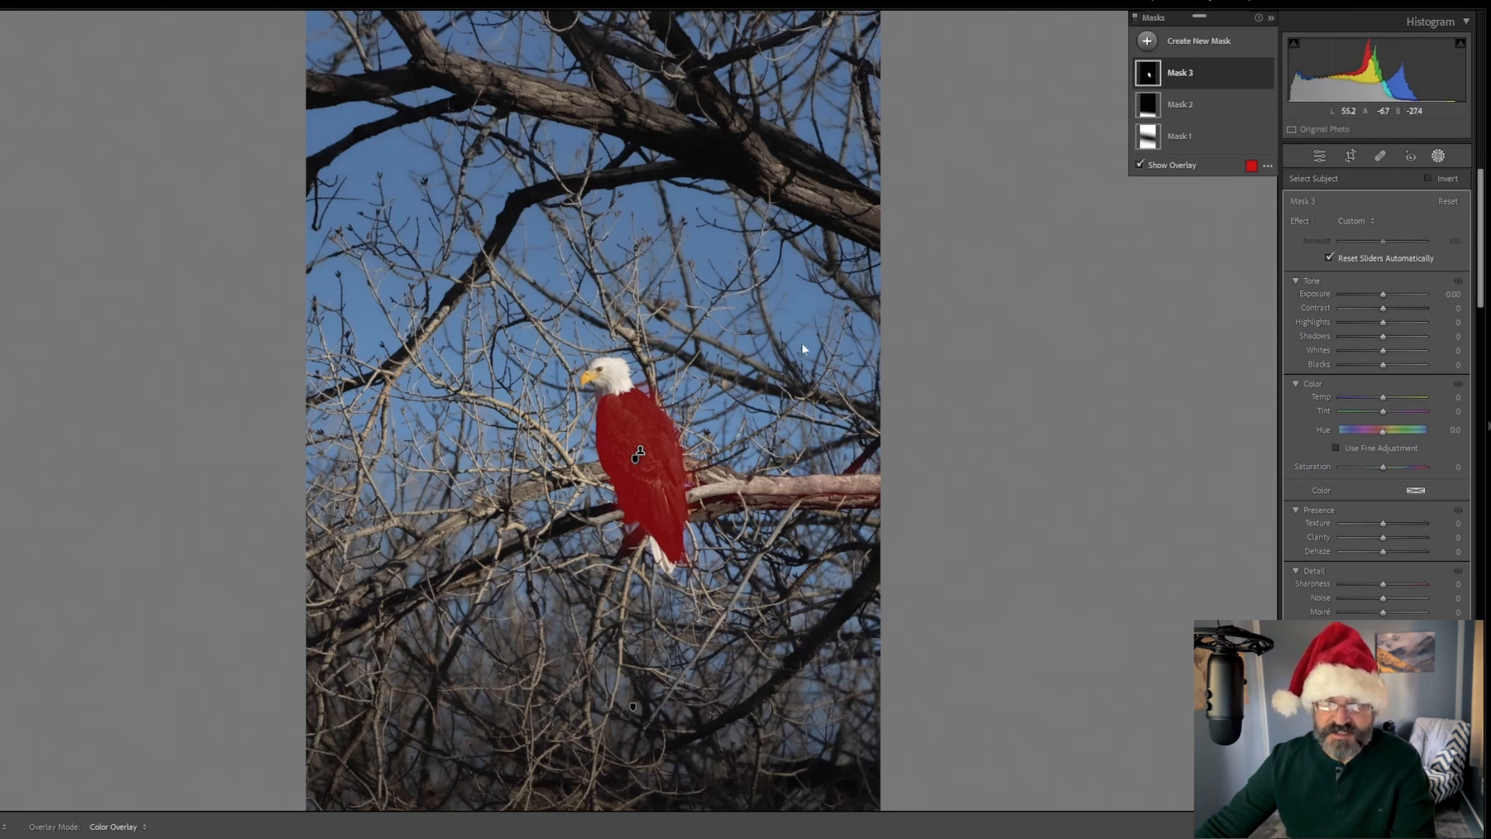
mouse_move(1383, 525)
mouse_down()
mouse_move(1399, 521)
mouse_move(1390, 544)
mouse_up()
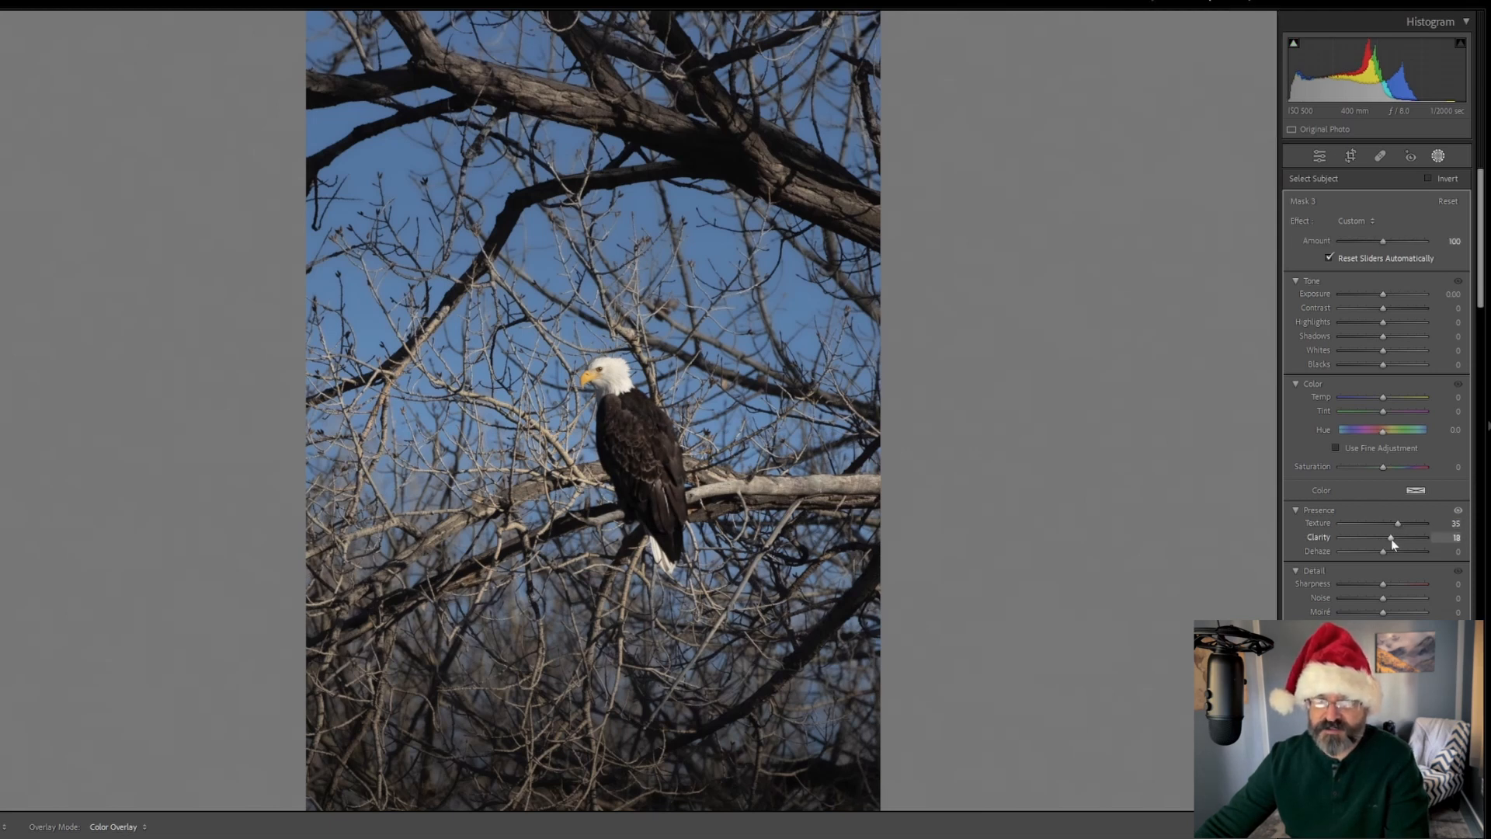
drag(1393, 542, 1390, 537)
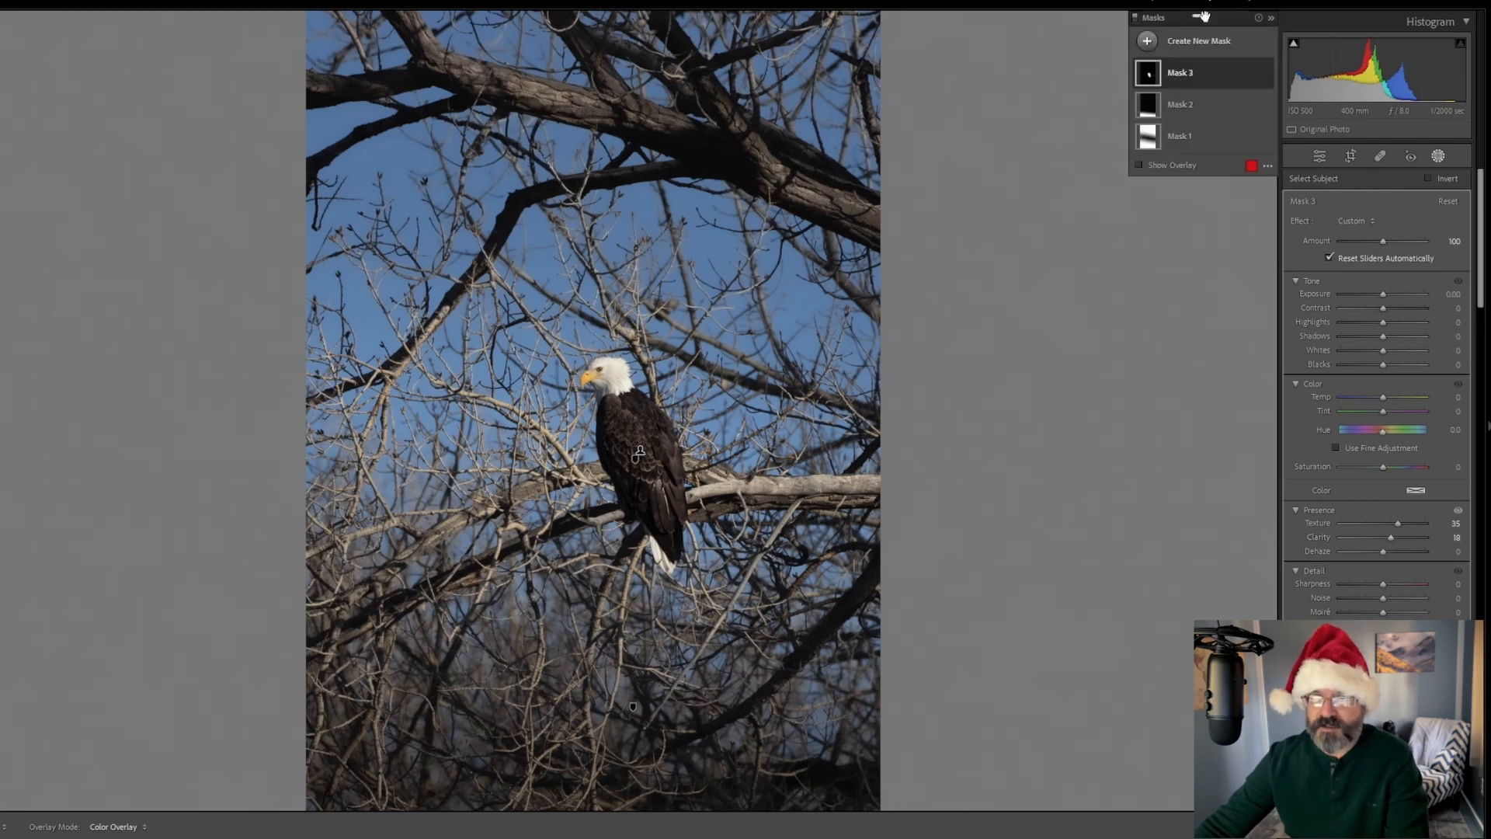
Paint a new brush mask over the eagle's white head and set its Highlights to -27 and Whites to 57.
click(1146, 41)
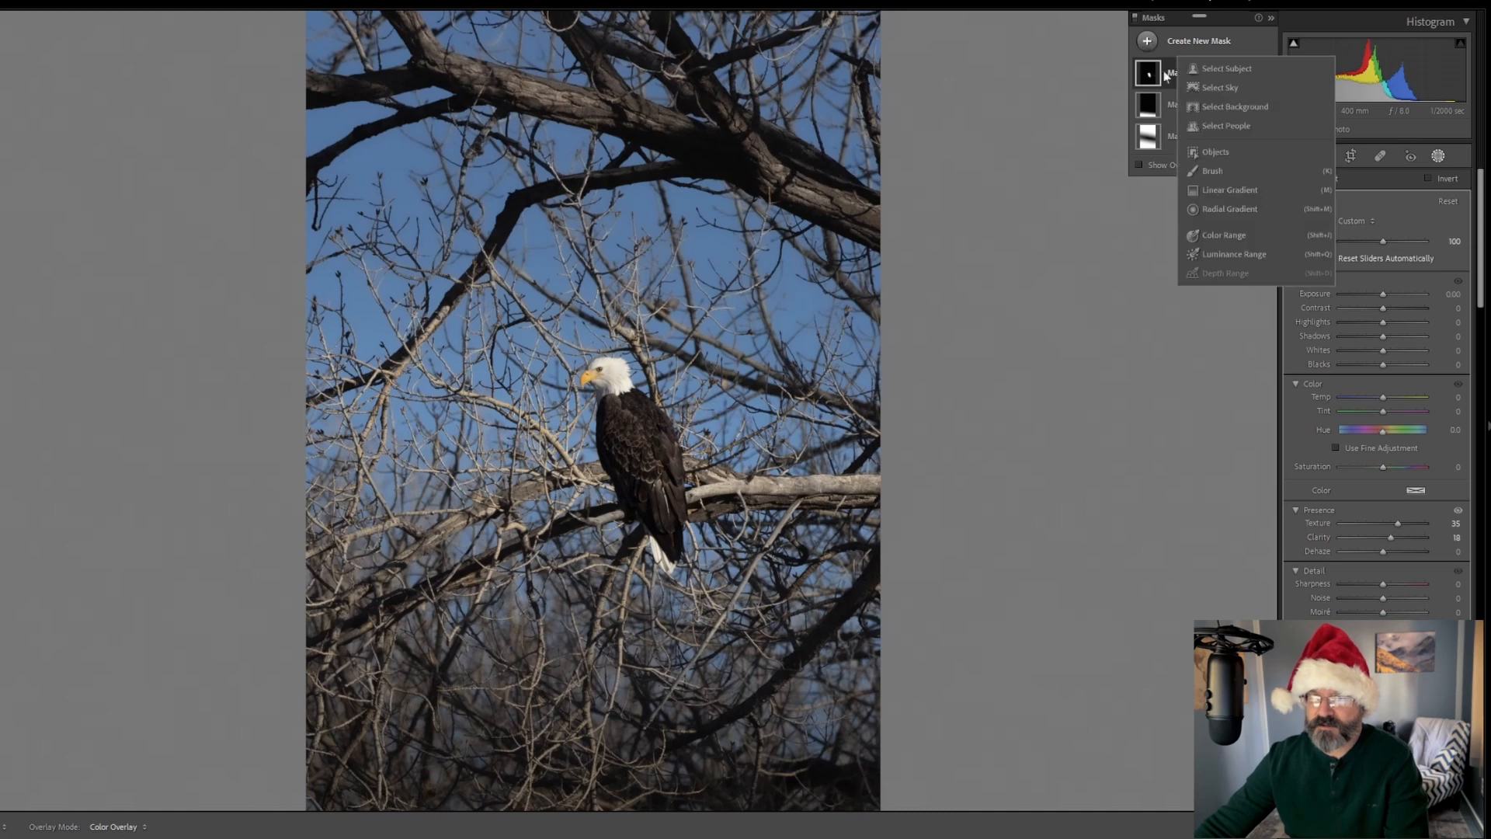
click(1220, 171)
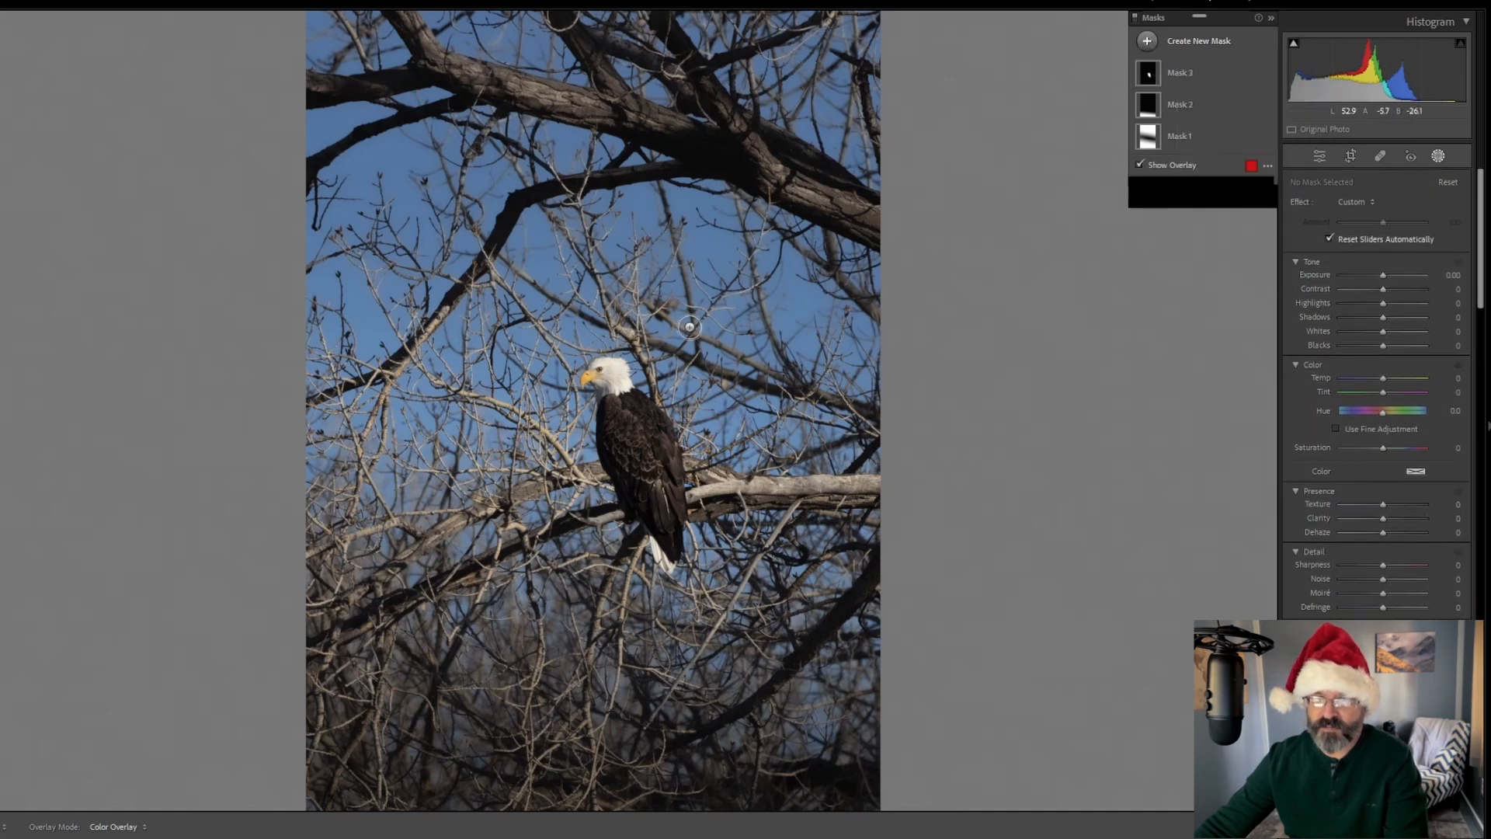
mouse_move(619, 374)
mouse_down()
mouse_move(598, 364)
mouse_move(597, 385)
mouse_move(629, 382)
mouse_move(615, 357)
mouse_move(591, 361)
mouse_move(594, 379)
mouse_up()
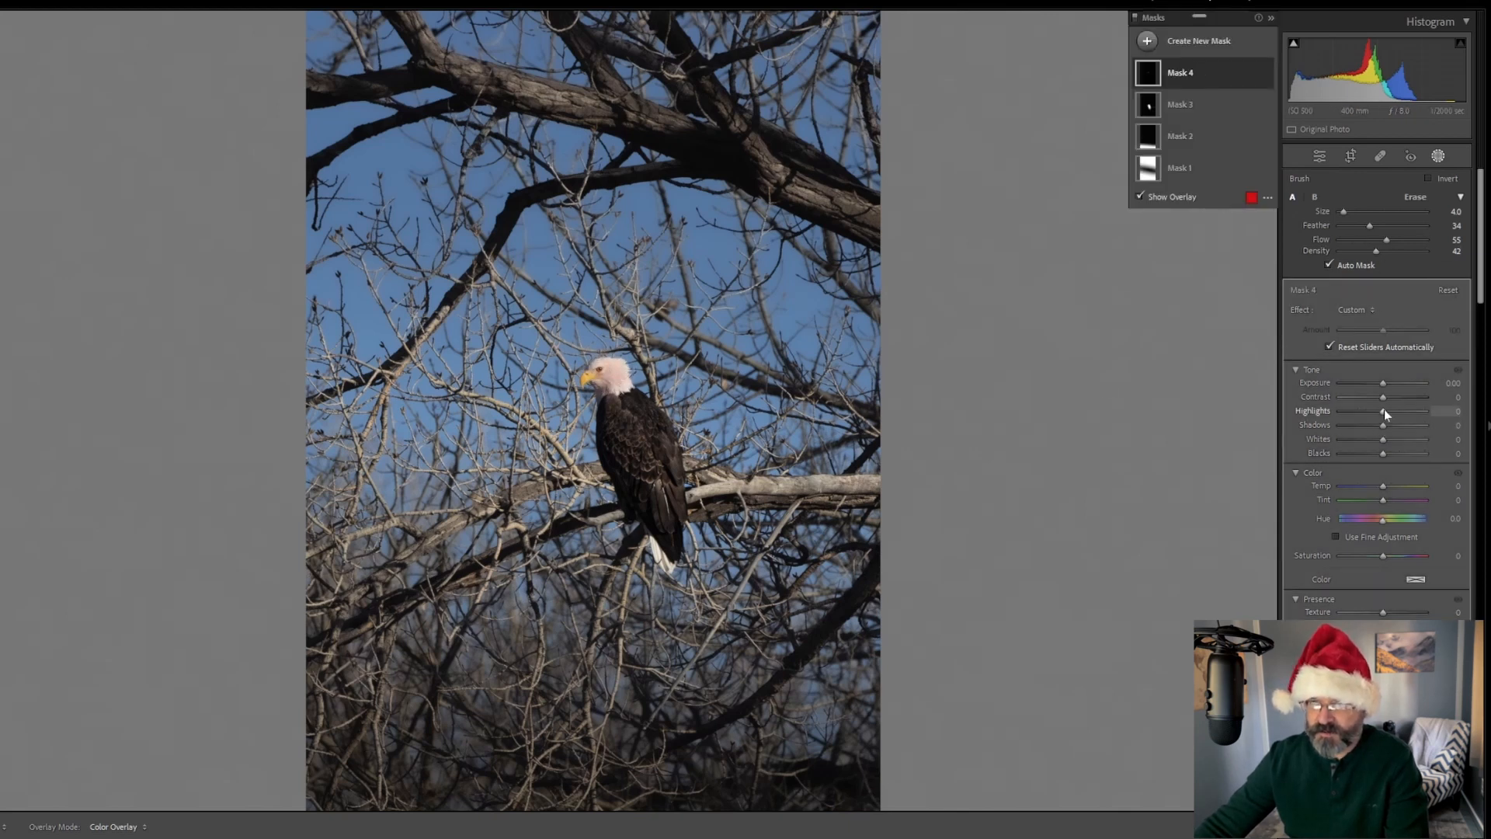
drag(1383, 411, 1389, 438)
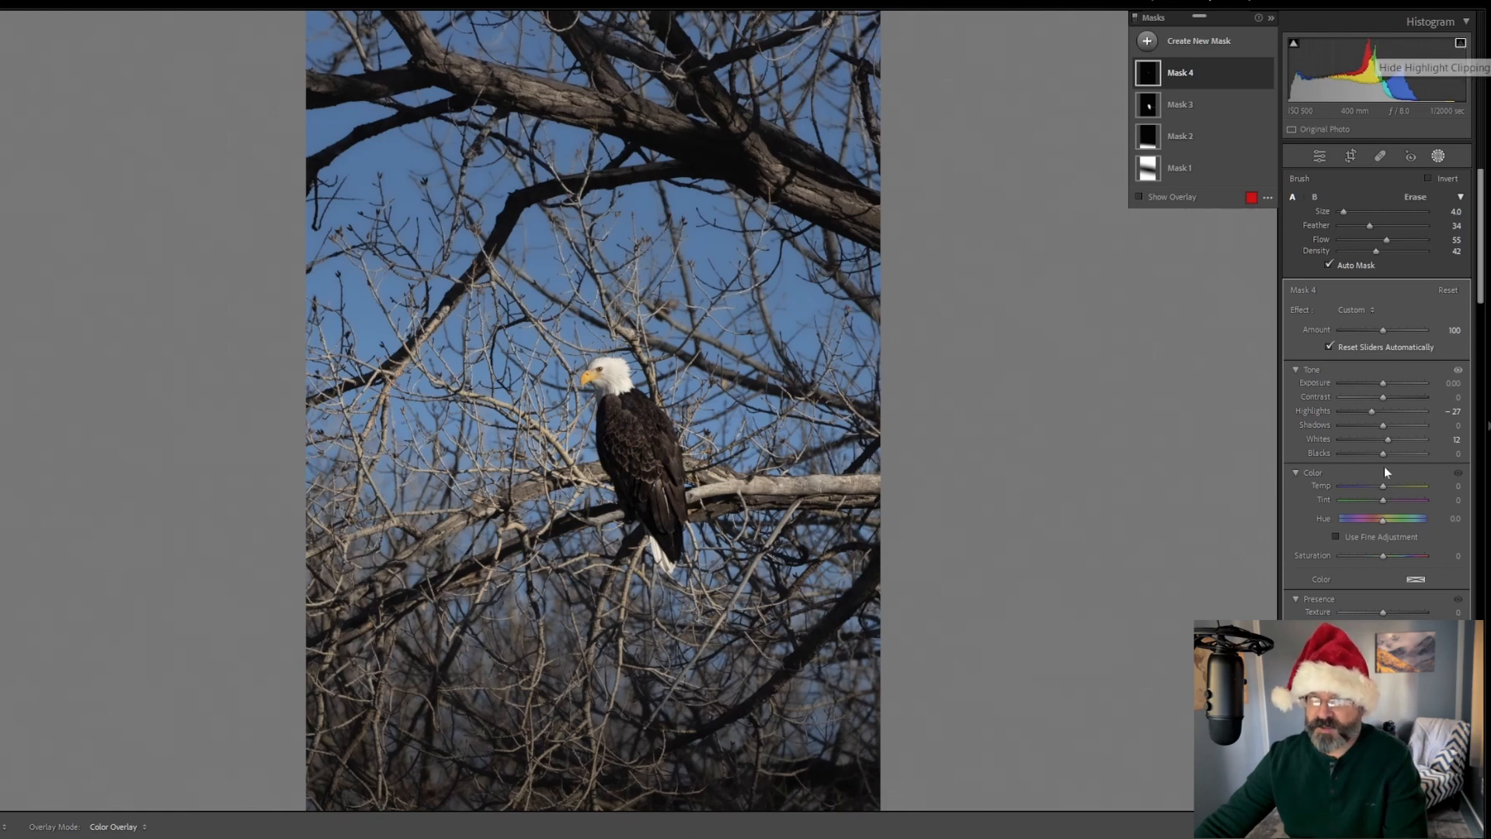
drag(1393, 440, 1391, 442)
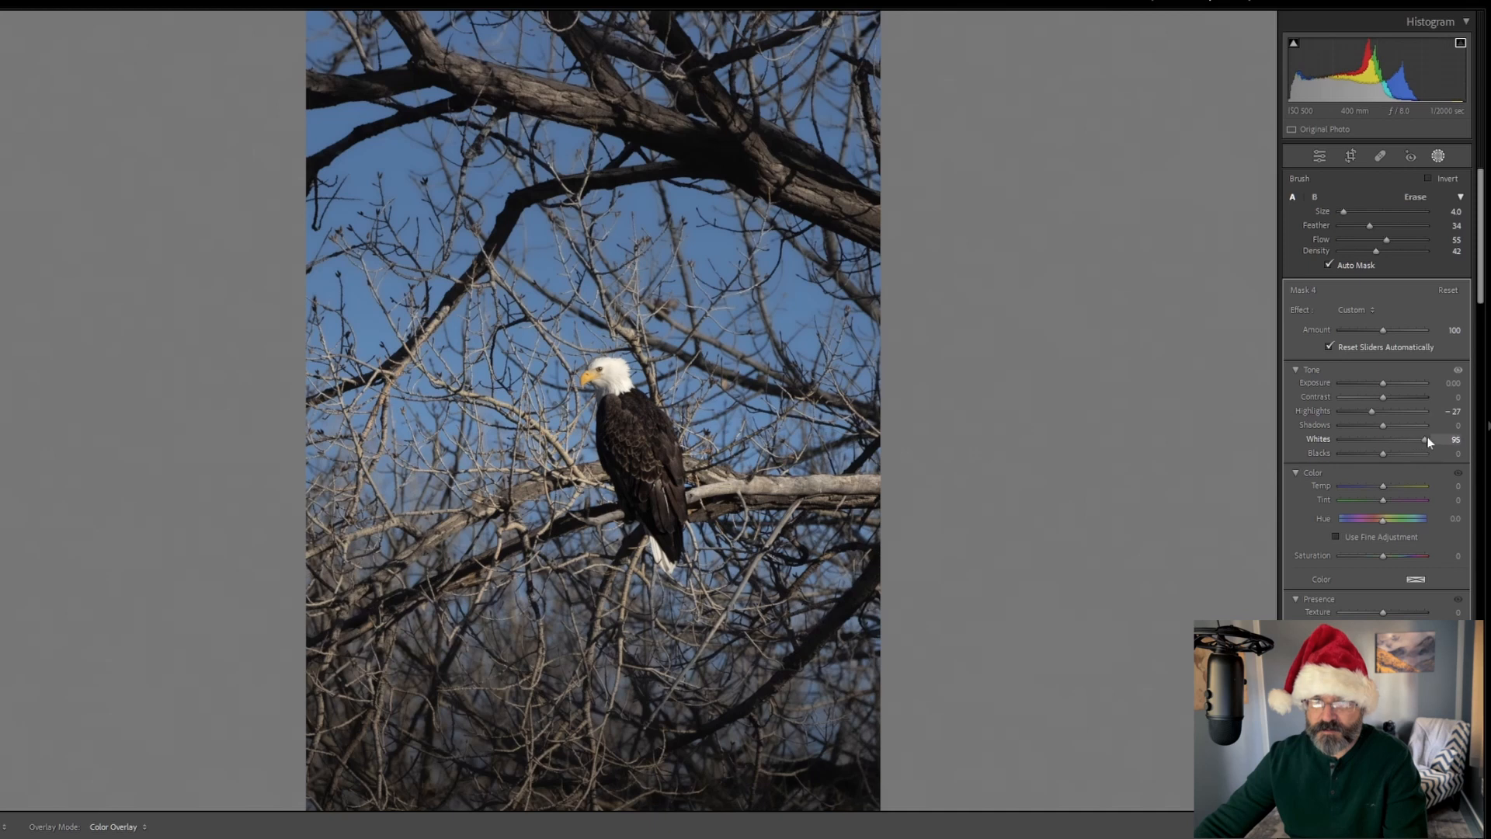
drag(1409, 438, 1408, 445)
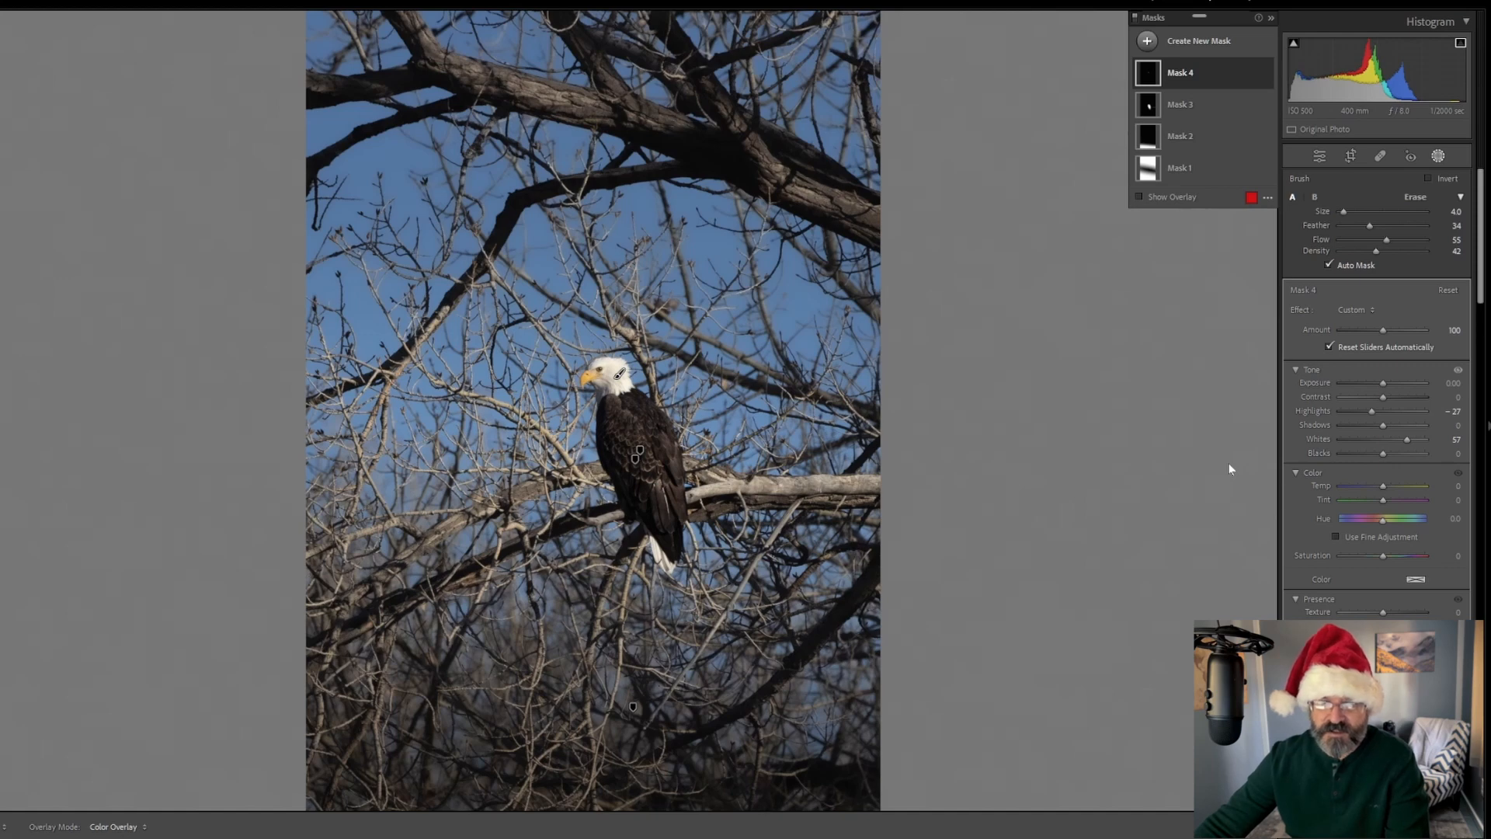
Add another brush mask with the Iris Enhance effect and paint the eagle's eye with brush size 3.0.
click(1148, 42)
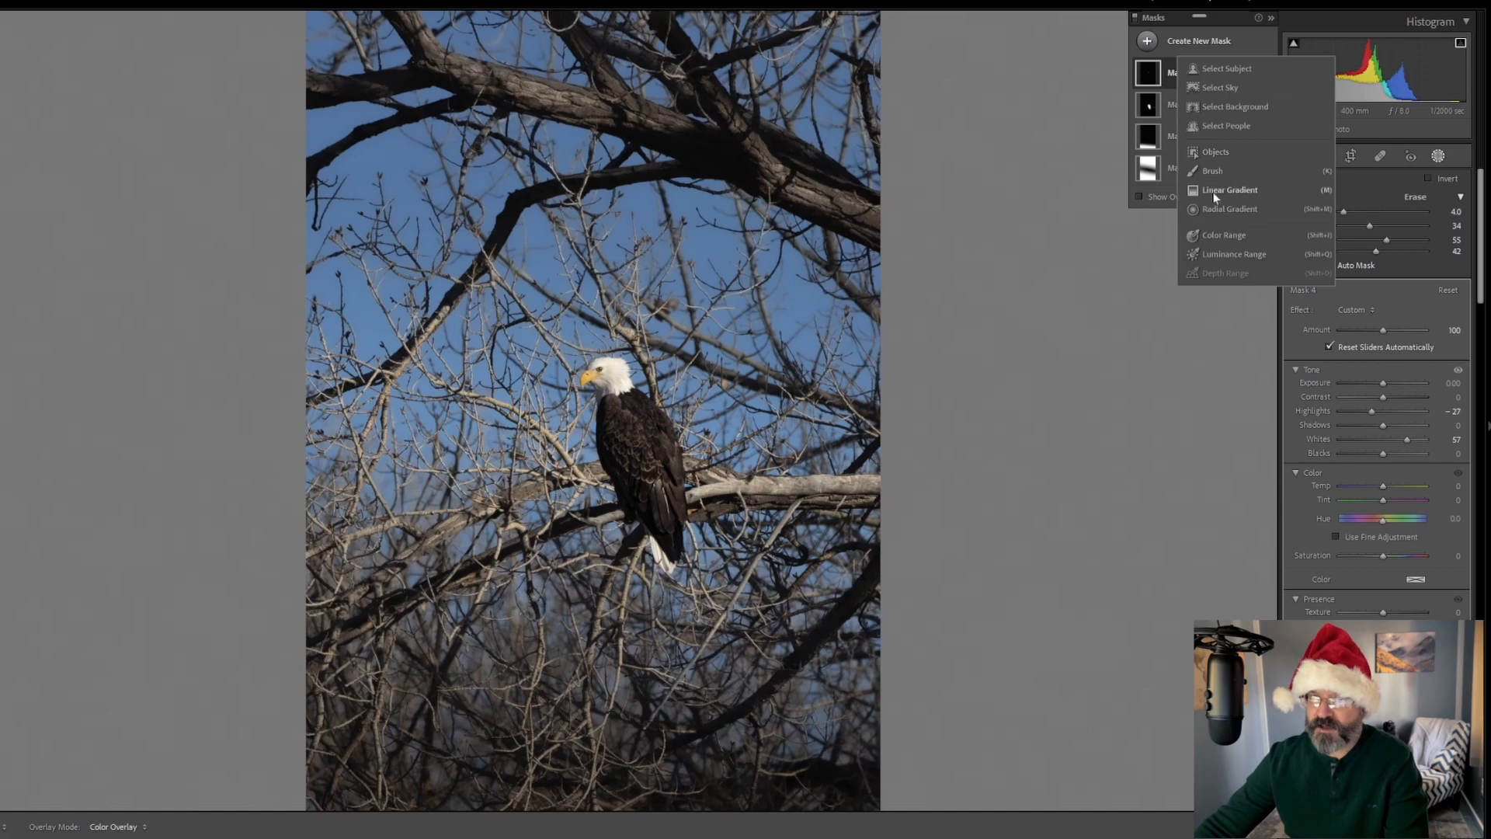
click(1215, 173)
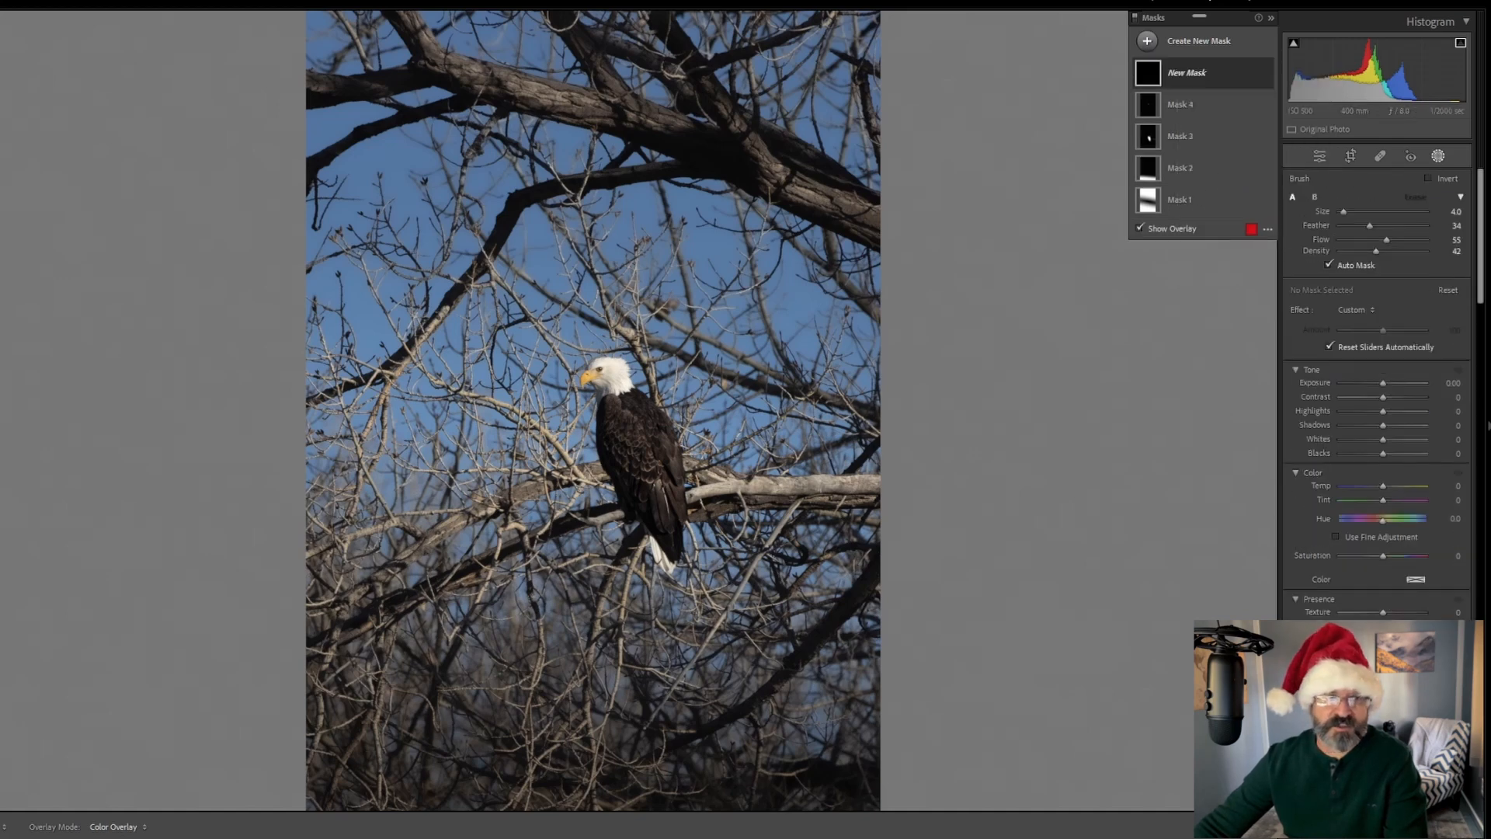
drag(593, 410, 593, 453)
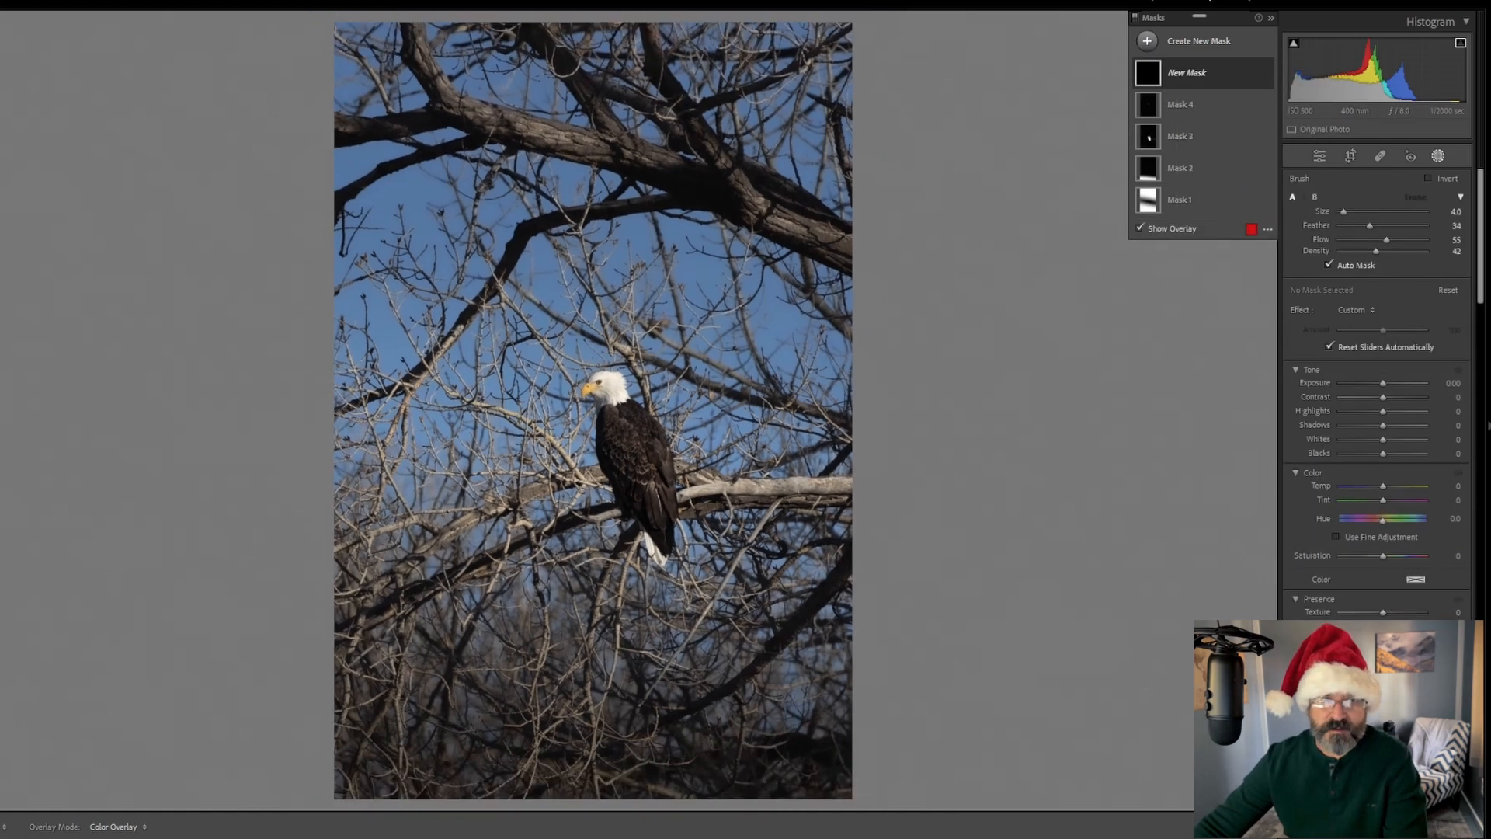
key(z)
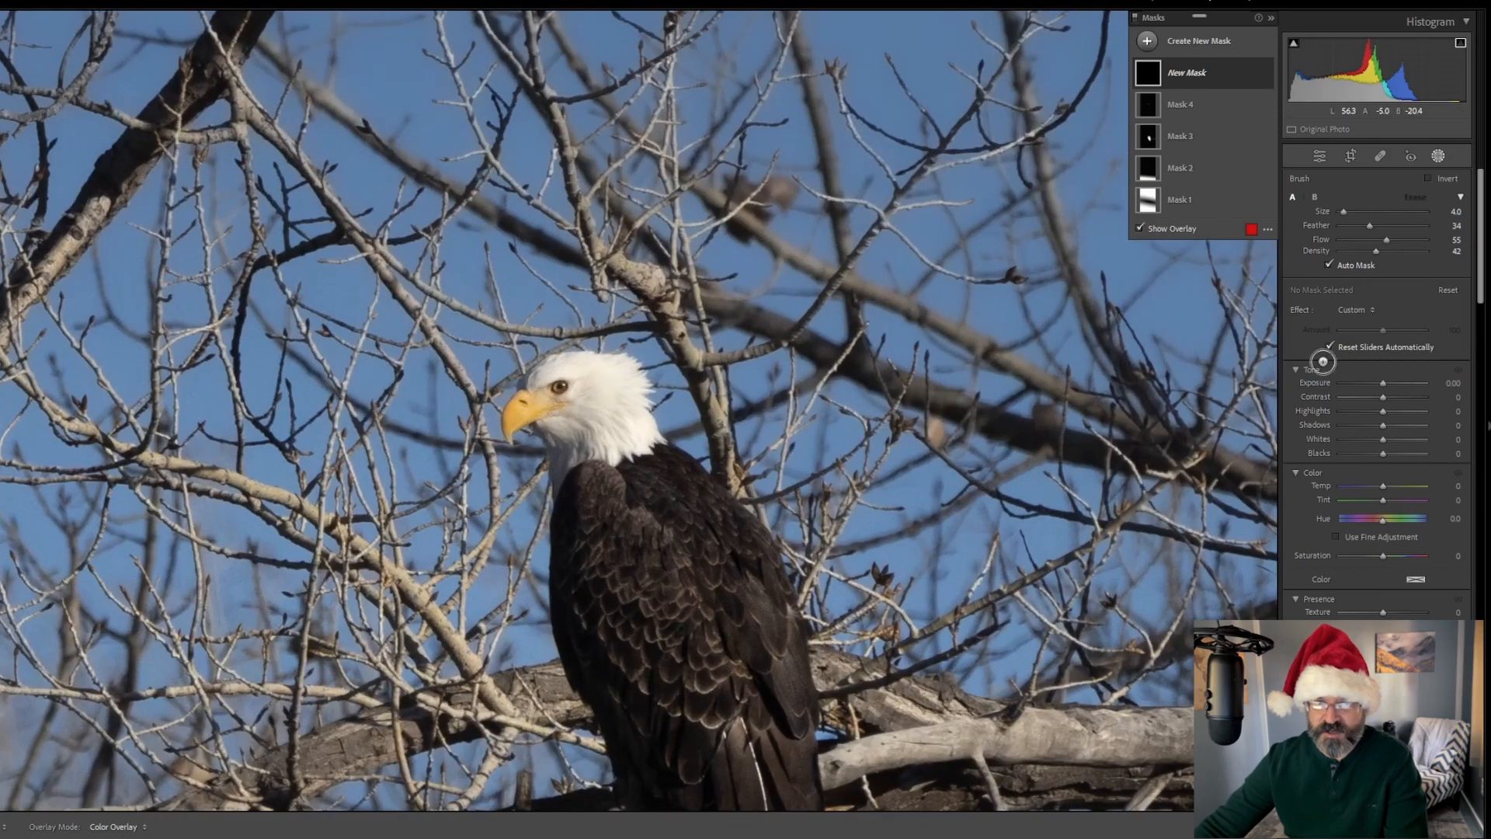
click(1370, 310)
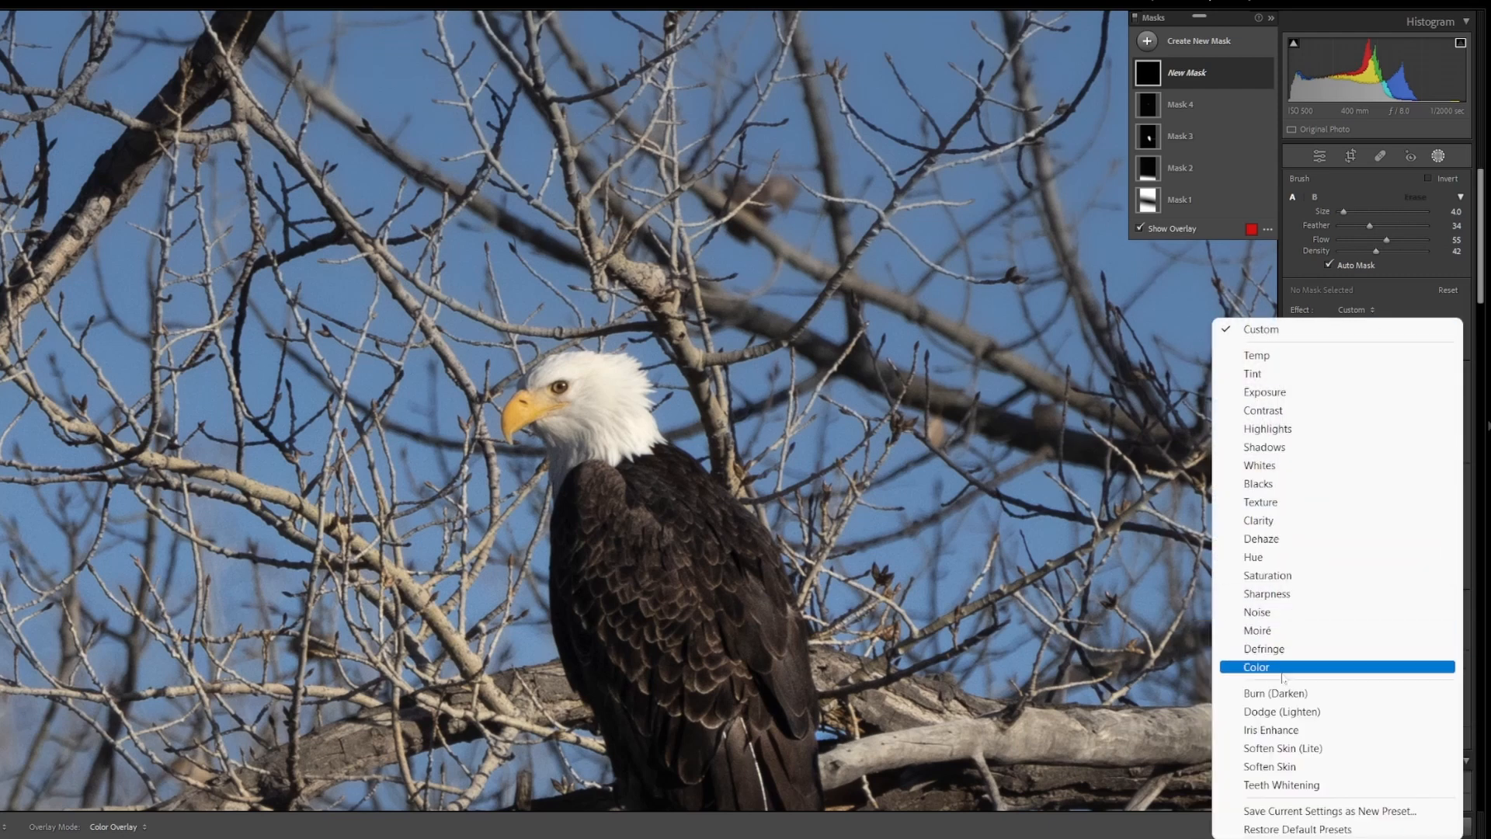
click(1270, 730)
drag(576, 393, 559, 386)
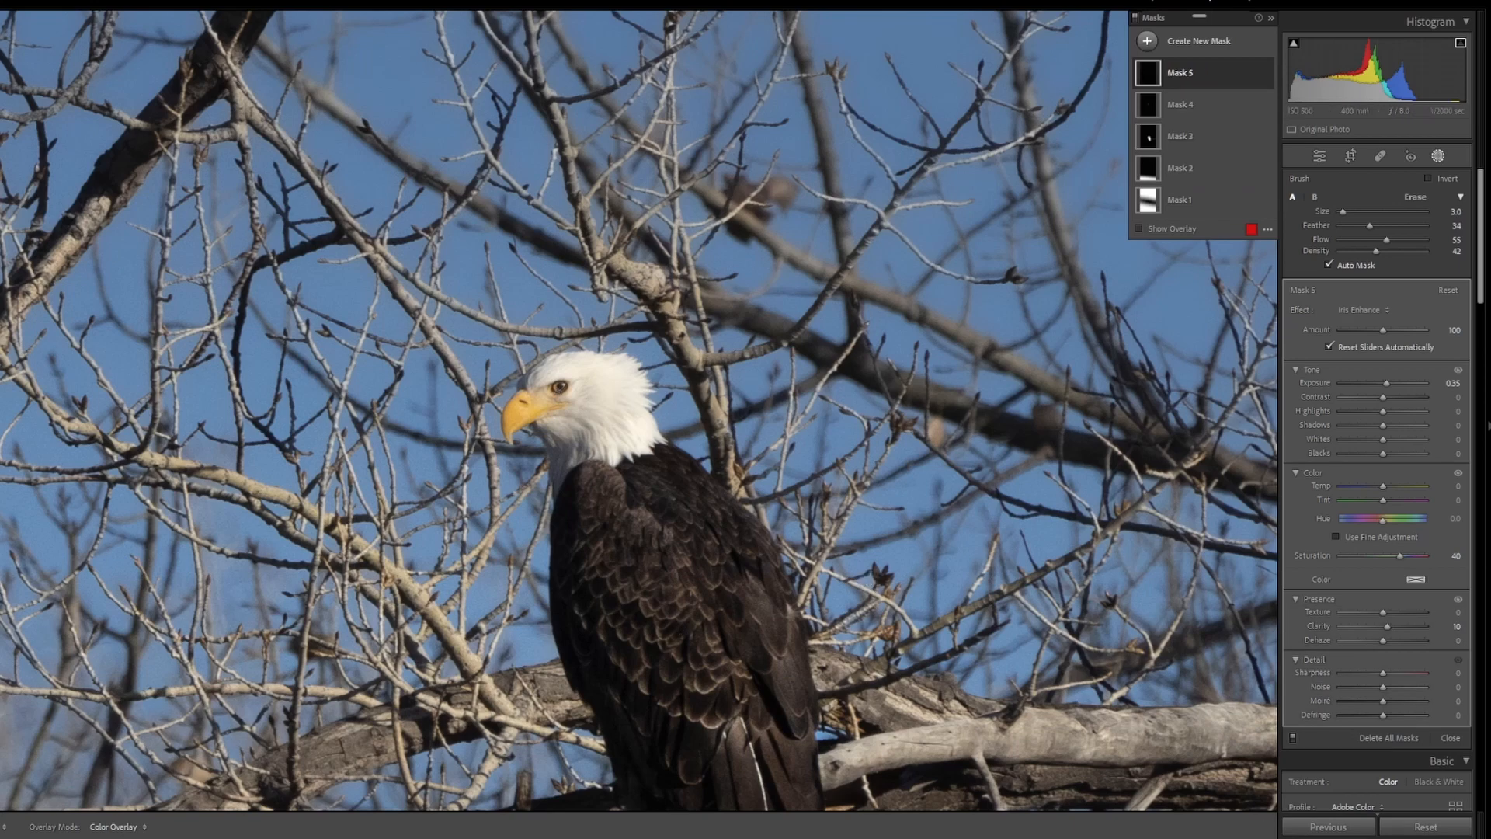
Add a wide, slightly tilted radial gradient mask over the eagle and its perch branch and set its Exposure to 0.50.
key(z)
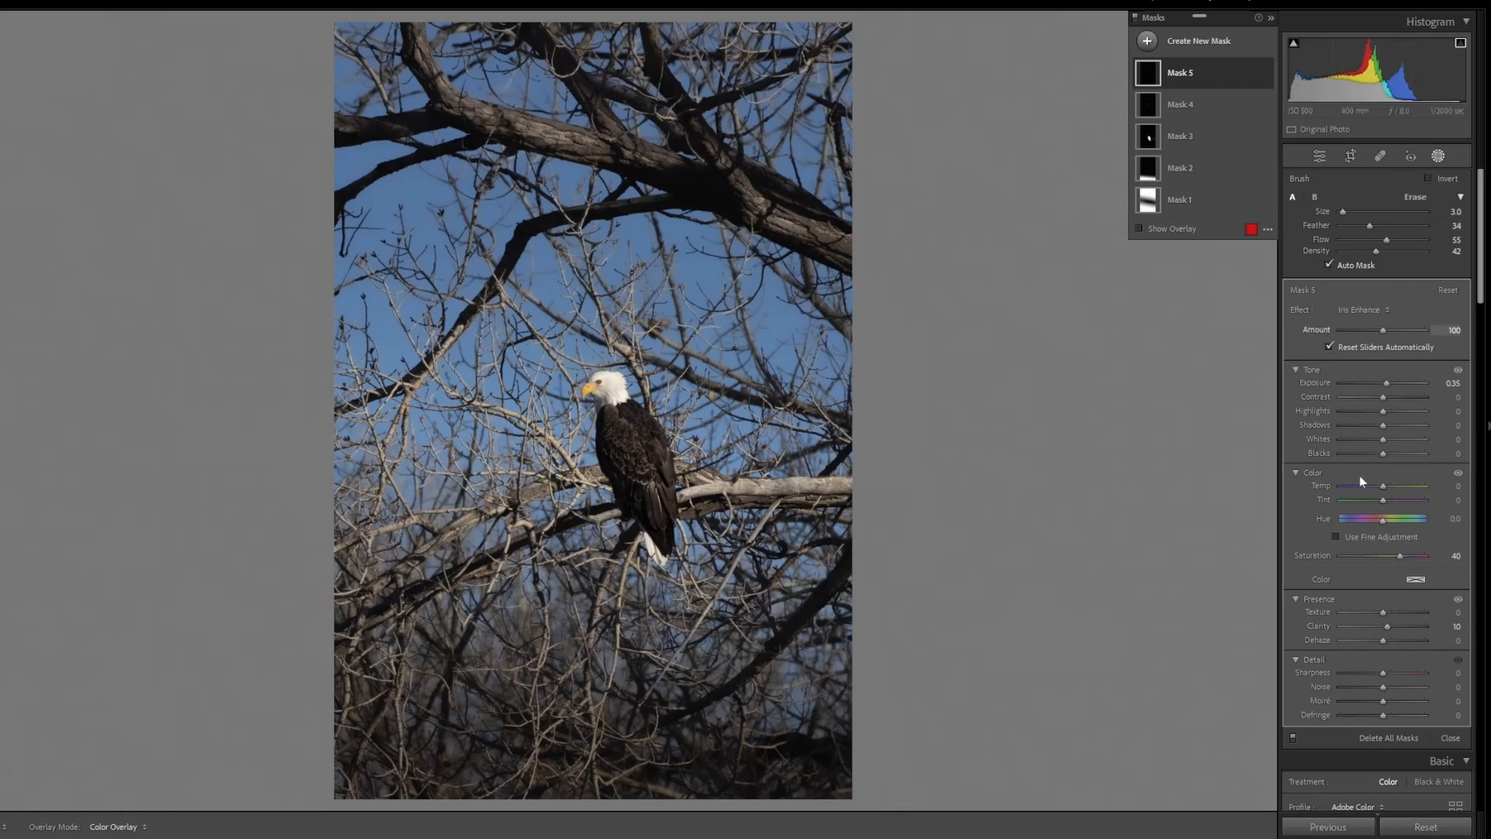
click(1449, 738)
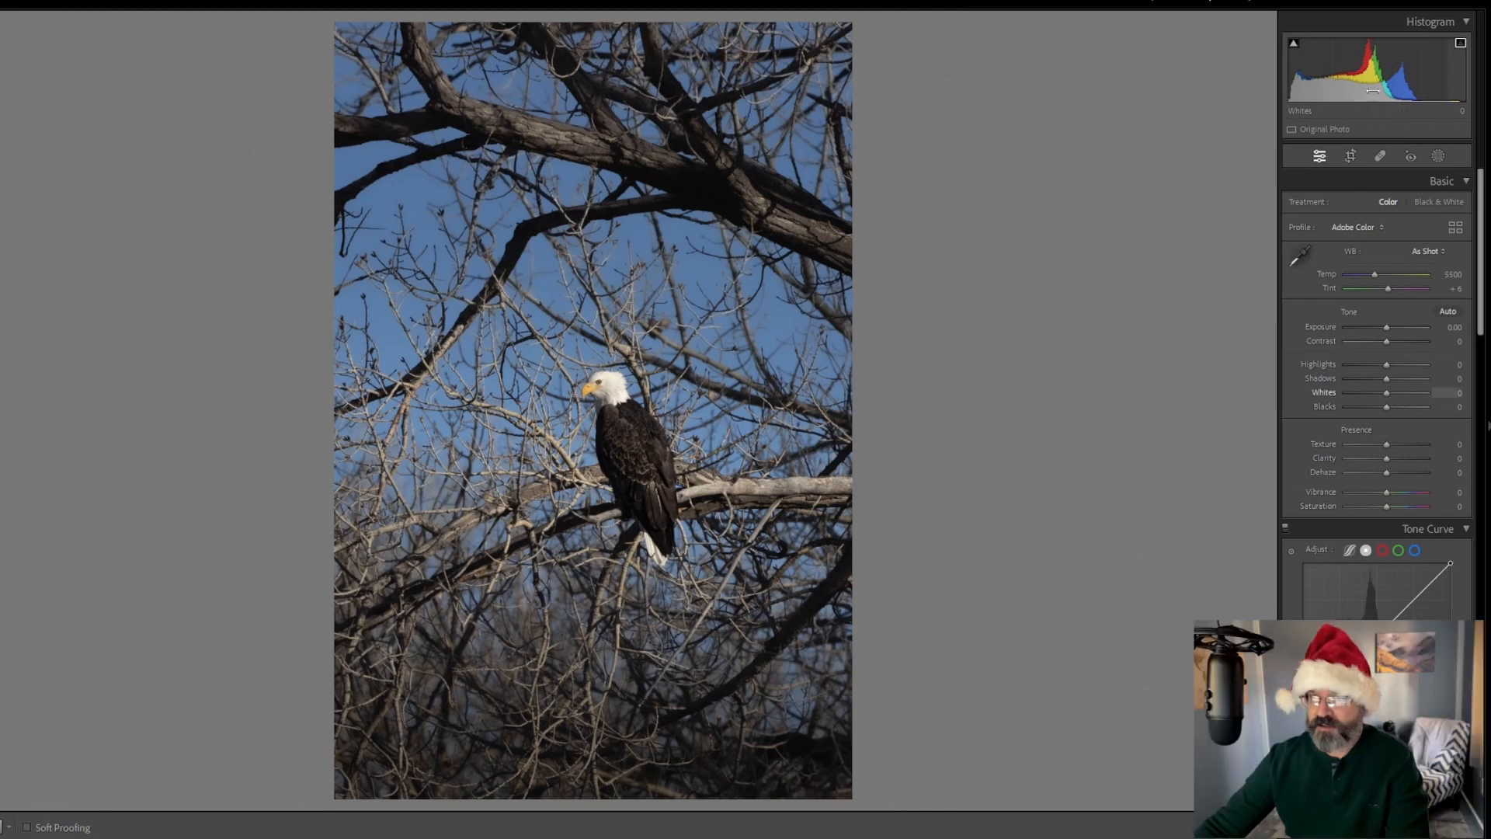
click(1438, 156)
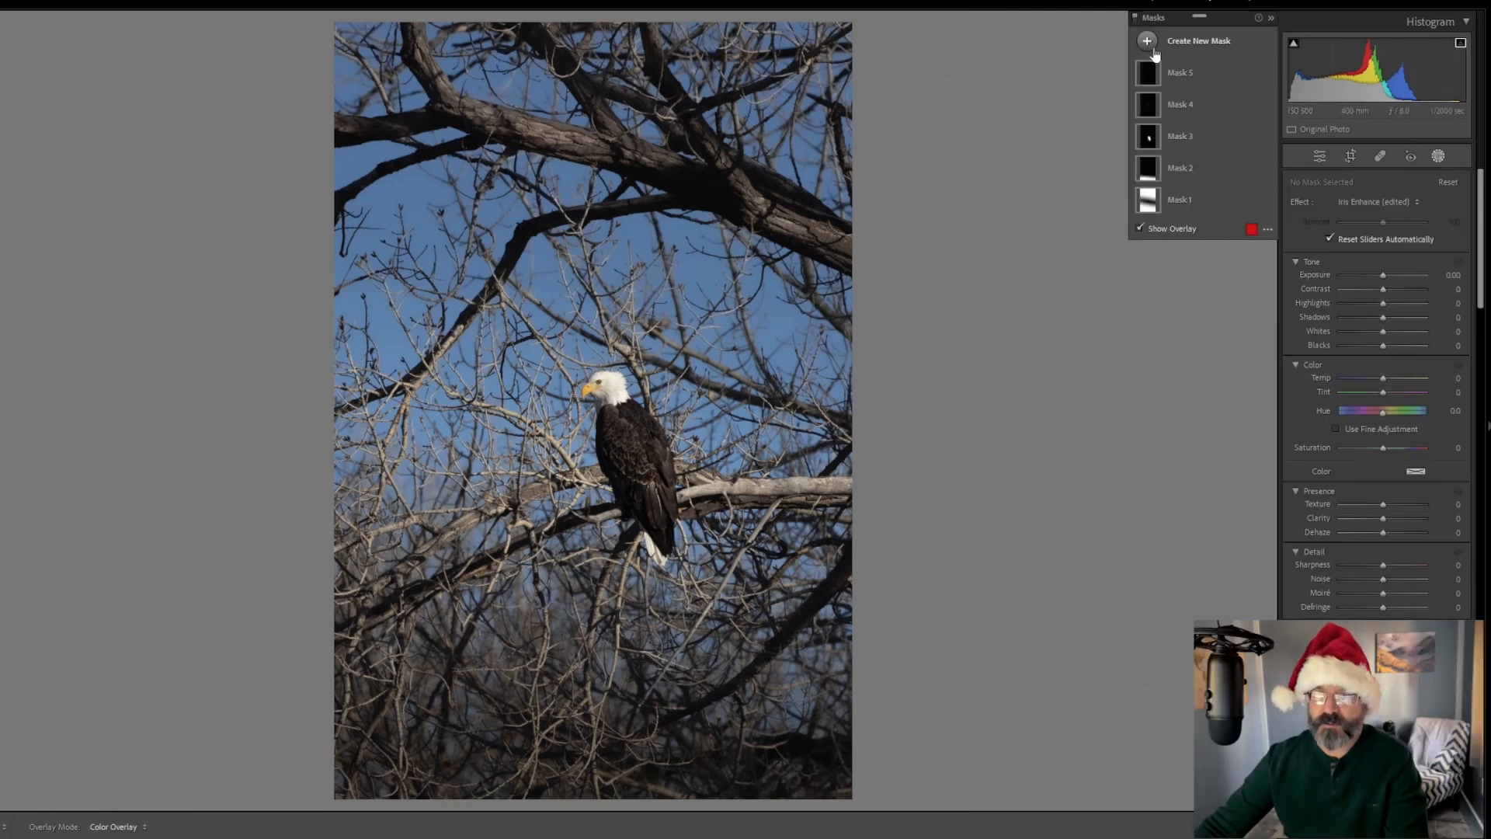
click(1188, 40)
click(1226, 208)
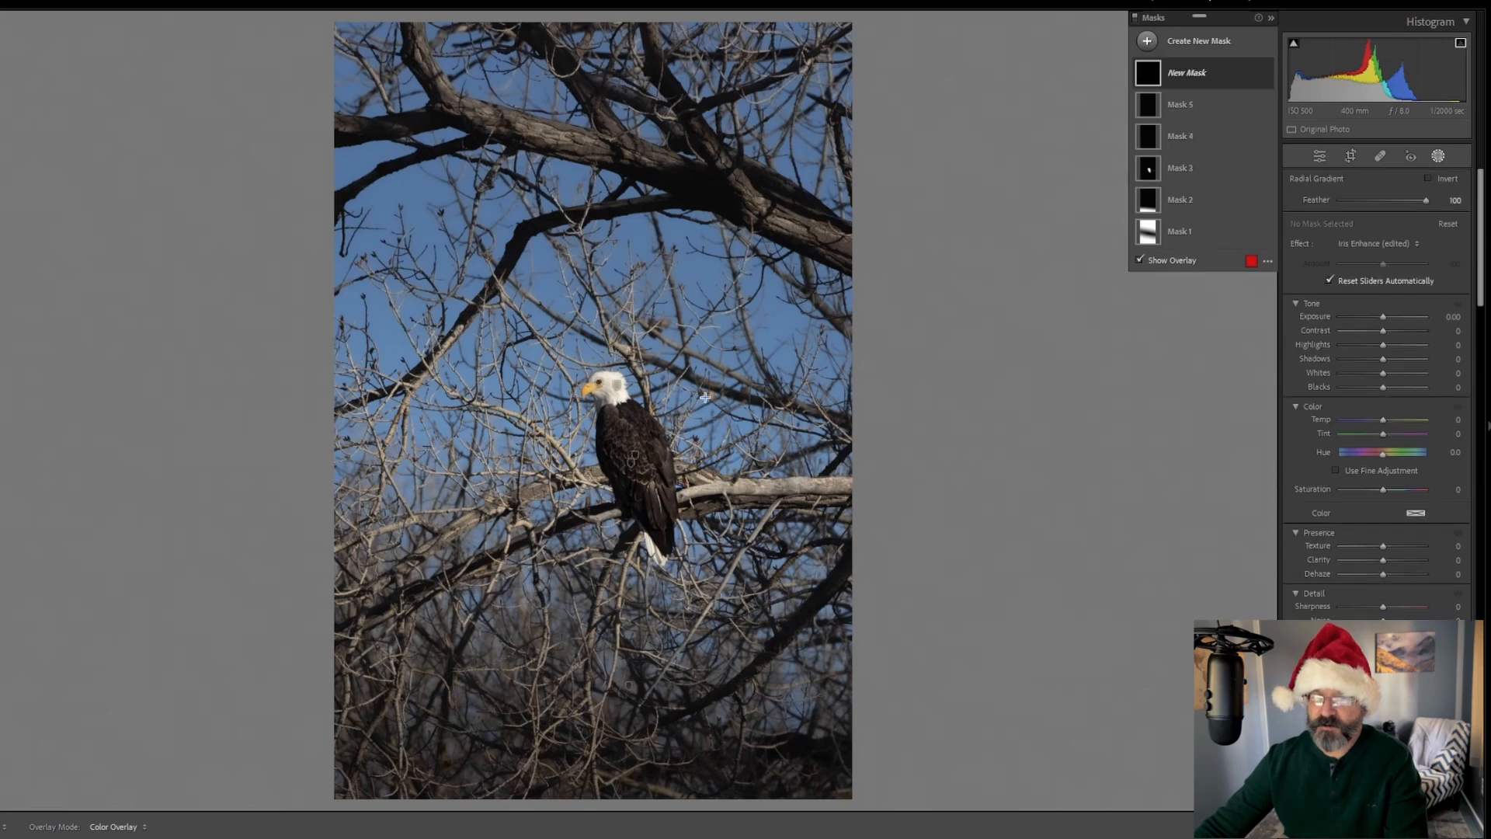
drag(521, 438, 872, 554)
drag(847, 482, 838, 522)
drag(536, 443, 661, 454)
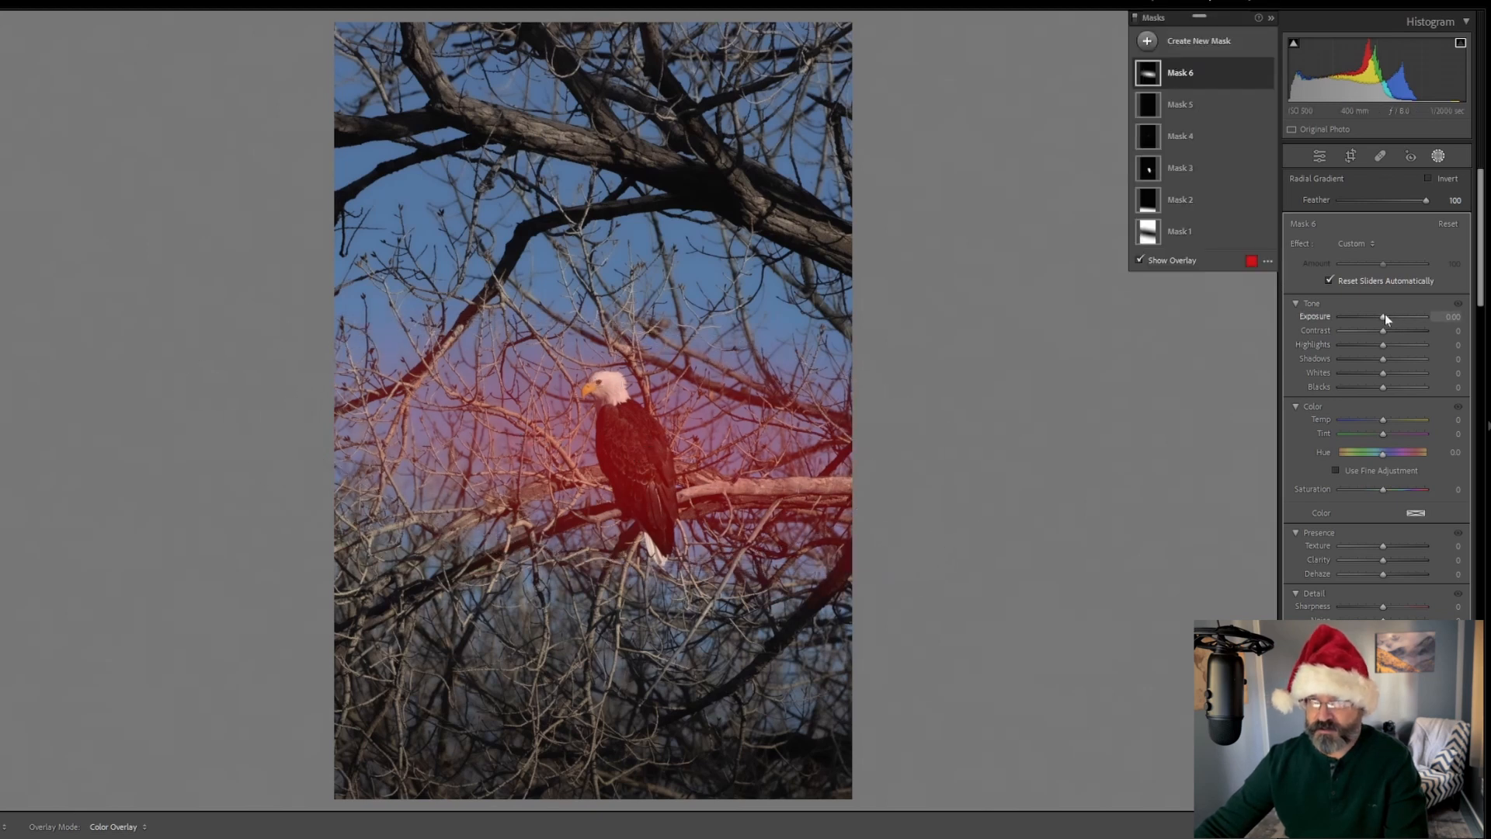
drag(1384, 315, 1390, 316)
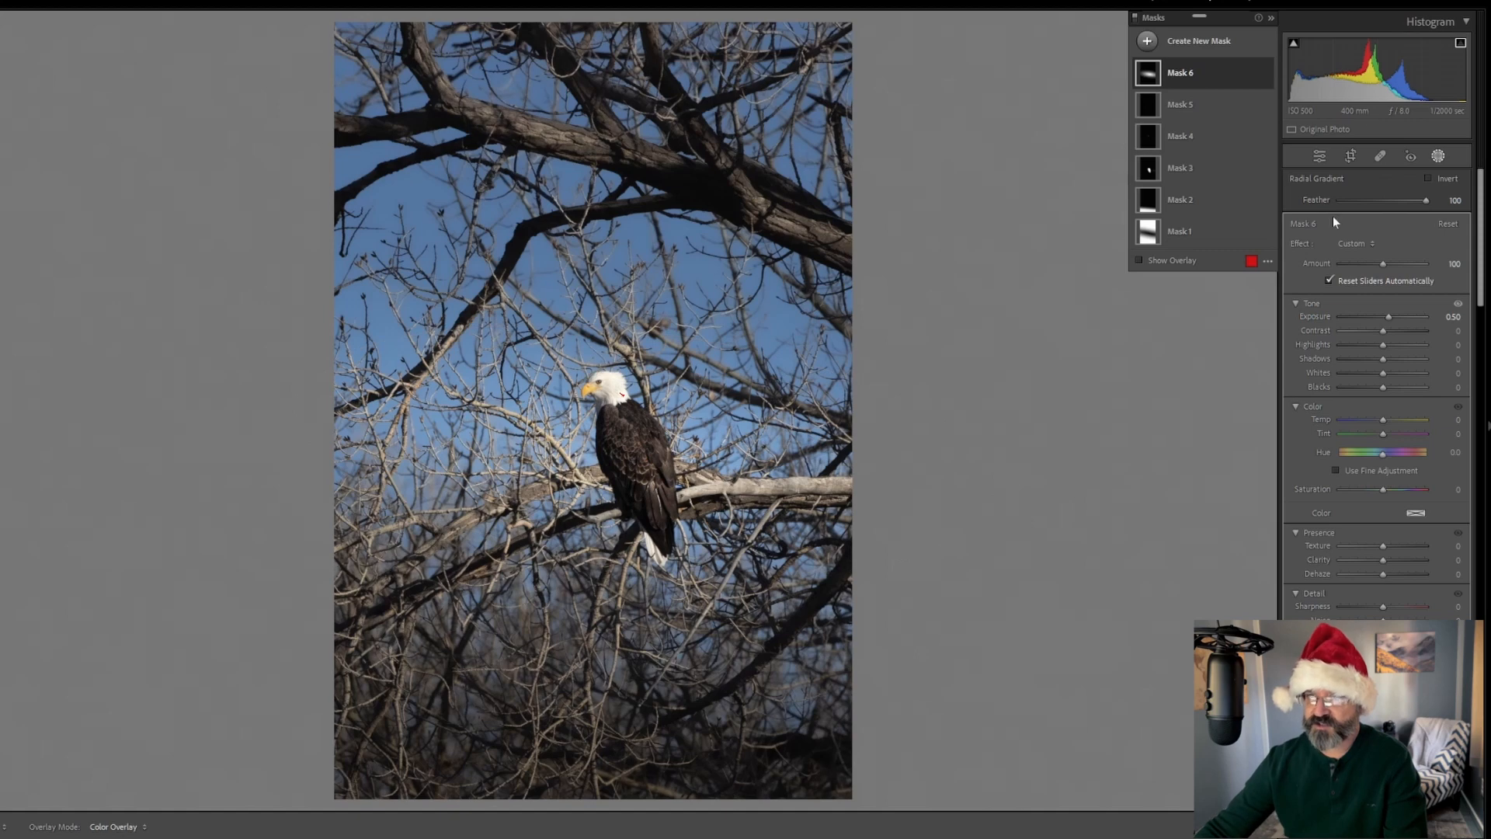
Leave masking and lower the whole photo's Whites to -10.
click(1320, 155)
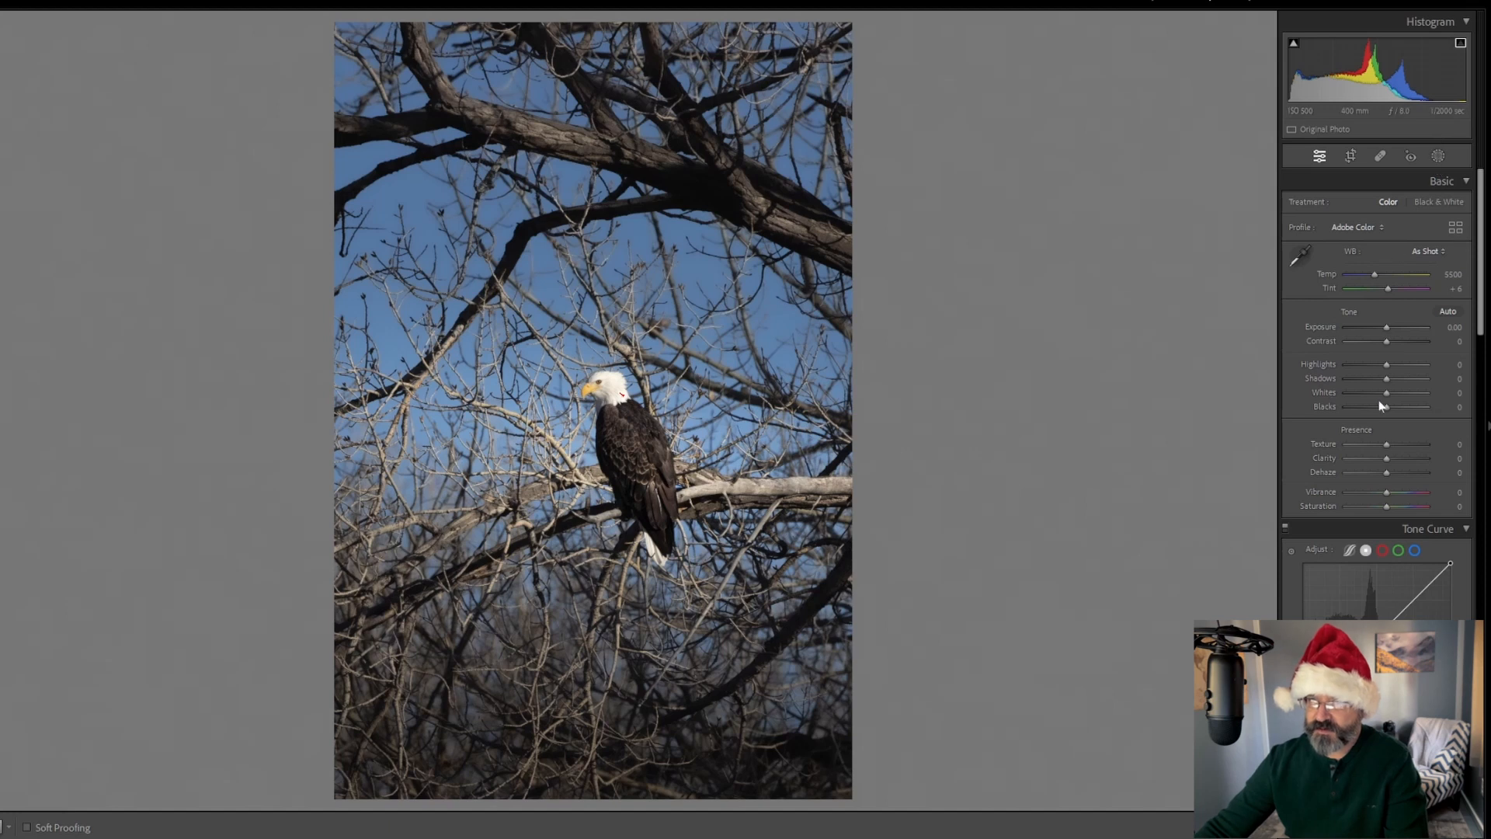
scroll(1385, 399, down, 2)
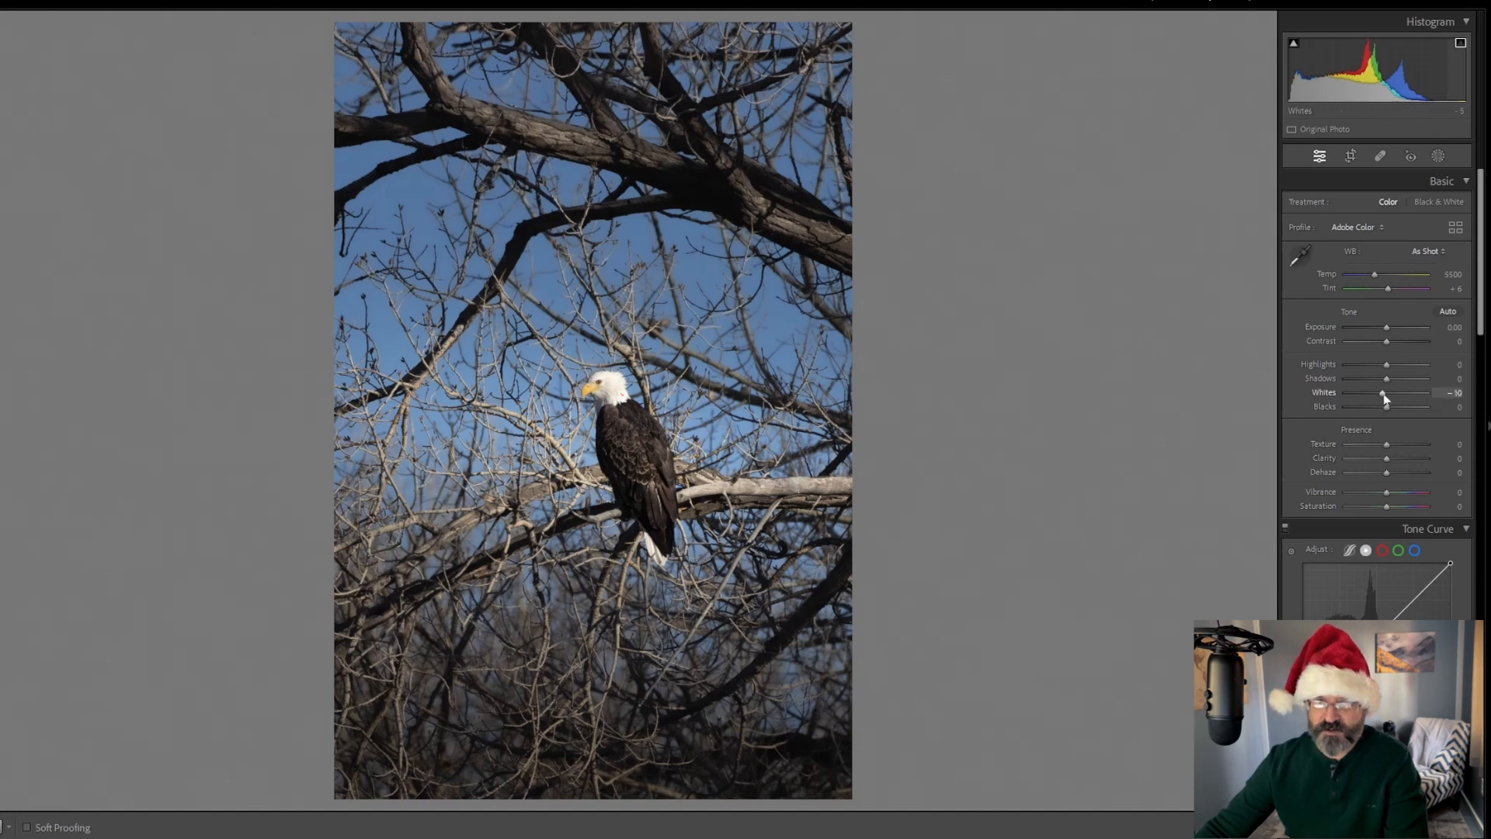